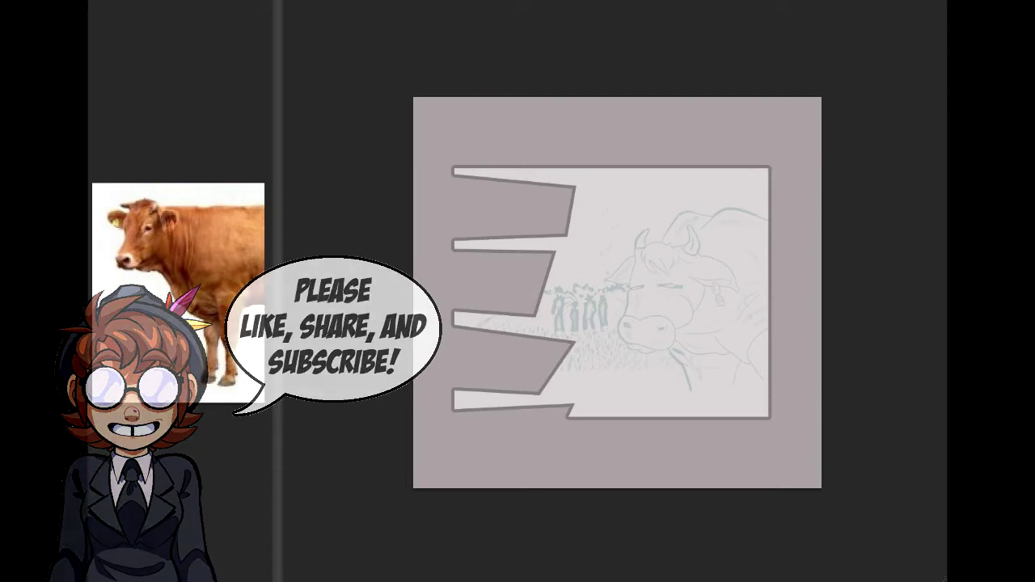
Sketch the far brow and forehead contour of the cow's head over the faded drawing.
key(ctrl+plus)
key(ctrl+plus)
key(ctrl+plus)
drag(728, 315, 514, 269)
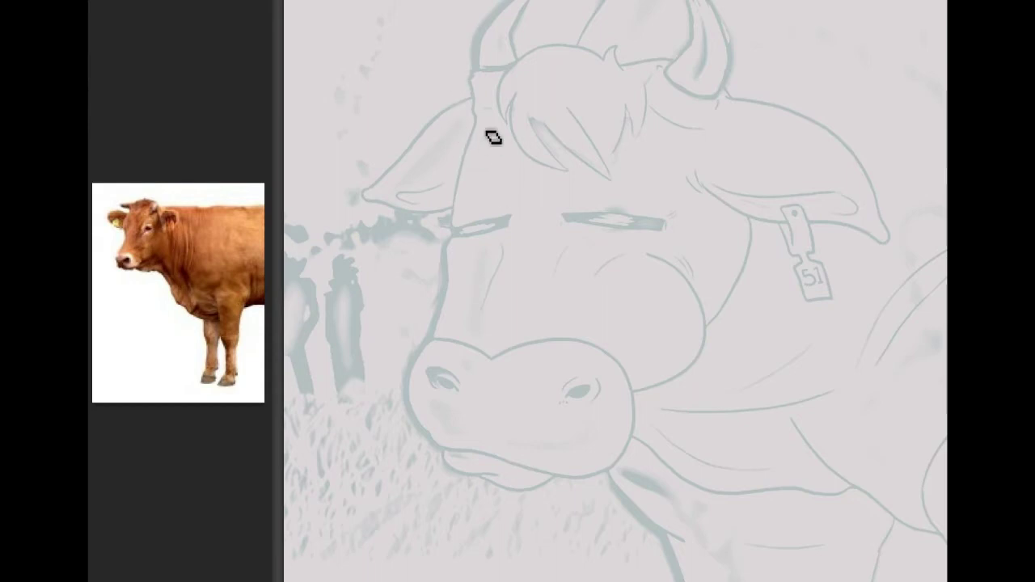
drag(497, 121, 436, 224)
drag(469, 150, 445, 240)
drag(446, 180, 446, 223)
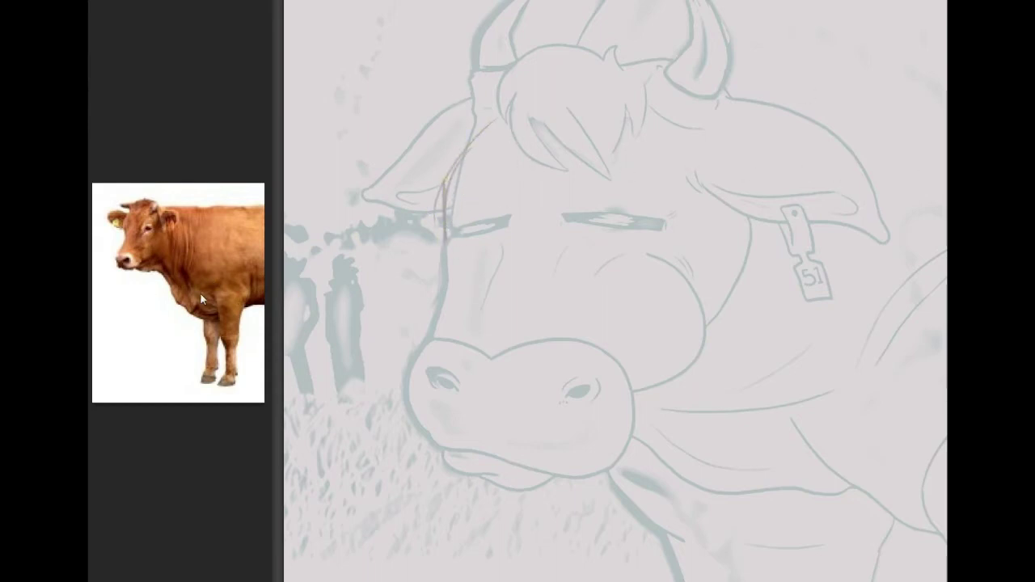
drag(495, 120, 444, 241)
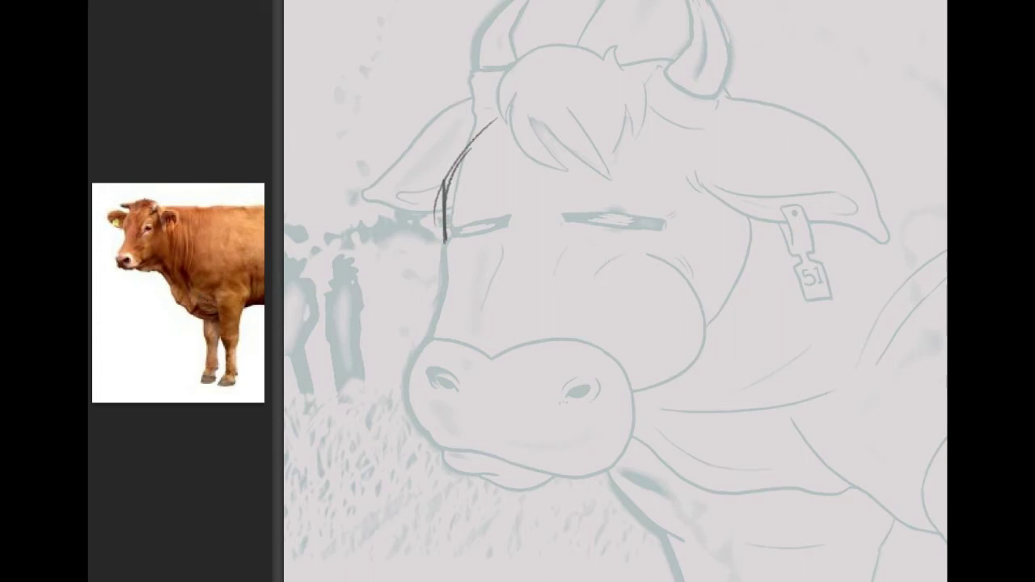
Sketch the crown of the head and the near eye within its round socket.
mouse_move(512, 82)
mouse_down()
mouse_move(468, 148)
mouse_move(471, 135)
mouse_up()
mouse_move(513, 55)
mouse_down()
mouse_move(626, 56)
mouse_move(573, 75)
mouse_move(684, 68)
mouse_up()
drag(573, 54, 703, 66)
mouse_move(643, 127)
mouse_down()
mouse_move(597, 144)
mouse_move(671, 253)
mouse_up()
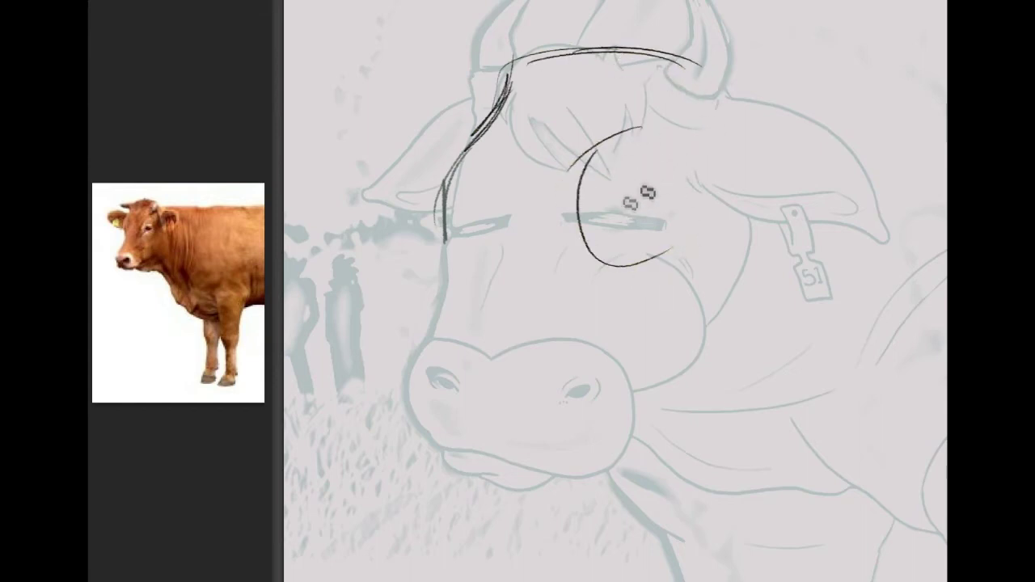
mouse_move(613, 232)
mouse_down()
mouse_move(668, 213)
mouse_move(636, 224)
mouse_move(608, 212)
mouse_move(673, 212)
mouse_move(652, 228)
mouse_up()
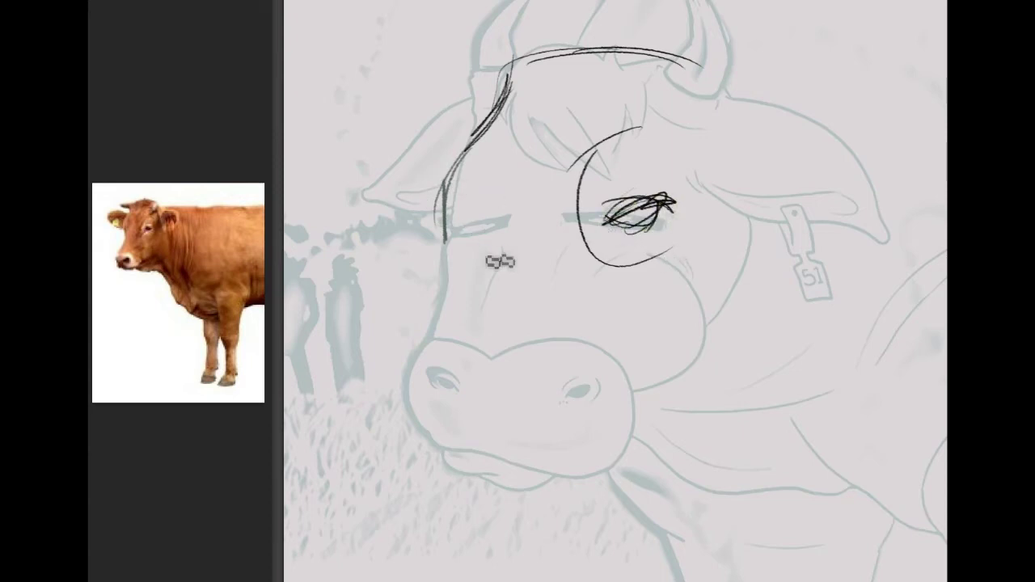
Sketch the far side of the face down into the muzzle, with its nostrils and mouth.
drag(467, 155, 442, 241)
mouse_move(499, 134)
mouse_down()
mouse_move(439, 175)
mouse_move(500, 139)
mouse_move(464, 262)
mouse_move(494, 190)
mouse_move(439, 215)
mouse_move(460, 259)
mouse_move(497, 139)
mouse_move(472, 282)
mouse_move(469, 250)
mouse_move(453, 314)
mouse_move(460, 455)
mouse_move(471, 469)
mouse_move(442, 410)
mouse_up()
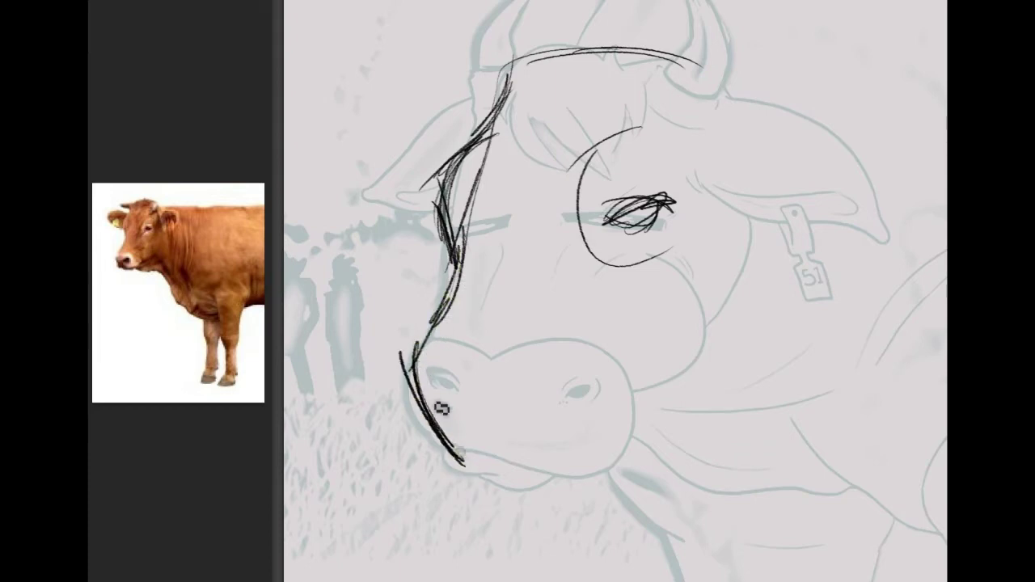
mouse_move(415, 363)
mouse_down()
mouse_move(427, 404)
mouse_move(453, 425)
mouse_move(485, 442)
mouse_move(532, 402)
mouse_move(561, 444)
mouse_move(481, 459)
mouse_move(474, 445)
mouse_move(501, 453)
mouse_move(509, 470)
mouse_move(467, 463)
mouse_up()
mouse_move(435, 419)
mouse_down()
mouse_move(475, 469)
mouse_move(592, 492)
mouse_move(621, 468)
mouse_move(523, 499)
mouse_up()
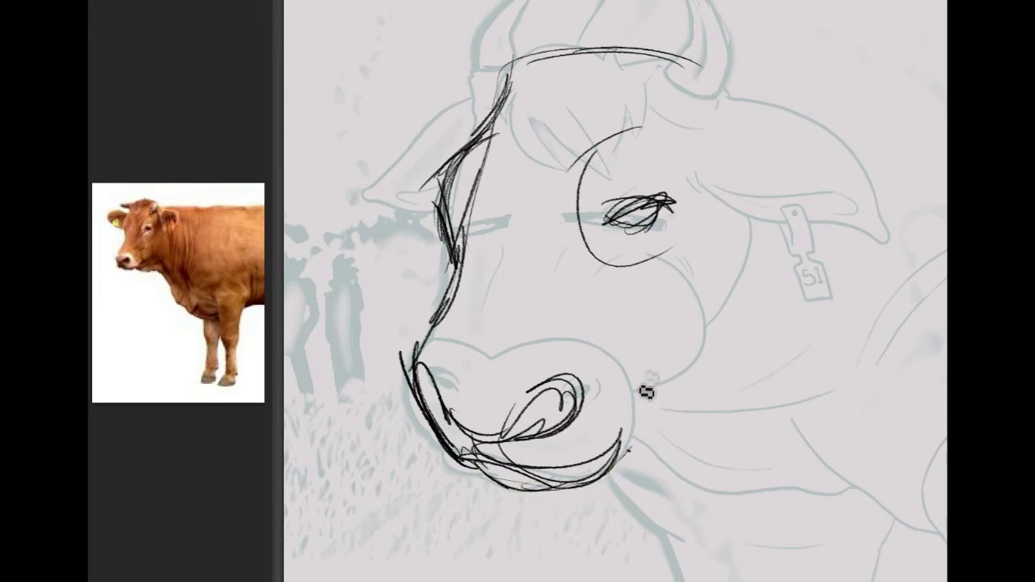
Sketch the lower jaw from the corner of the mouth back and up along the cheek.
mouse_move(504, 478)
mouse_down()
mouse_move(617, 474)
mouse_move(625, 445)
mouse_move(614, 465)
mouse_move(585, 462)
mouse_move(591, 479)
mouse_move(587, 465)
mouse_move(635, 409)
mouse_move(623, 446)
mouse_move(702, 330)
mouse_up()
drag(623, 465, 724, 336)
drag(639, 401, 748, 326)
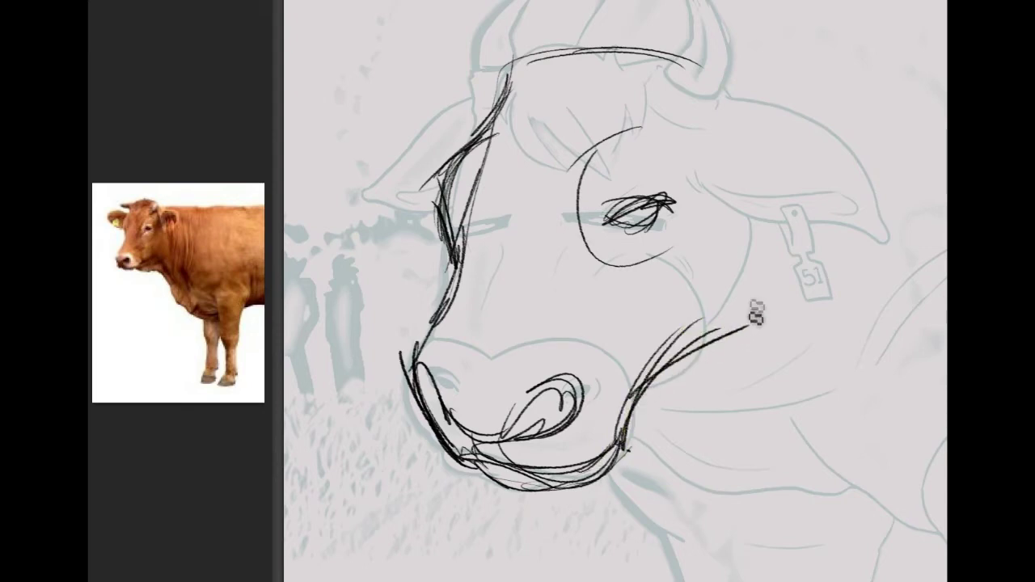
drag(774, 226, 733, 372)
key(ctrl+z)
mouse_move(756, 213)
mouse_down()
mouse_move(713, 374)
mouse_move(598, 437)
mouse_up()
drag(725, 356, 639, 397)
drag(732, 344, 630, 405)
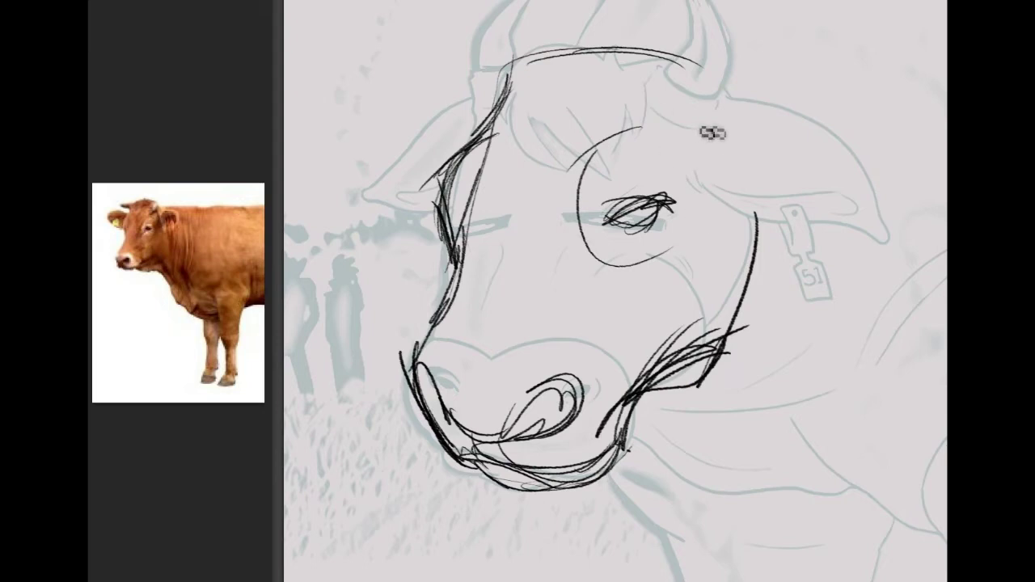
Sketch long curves for the back of the head, the rear of the cheek and the throat.
drag(707, 46, 735, 354)
drag(771, 307, 698, 368)
drag(698, 369, 802, 202)
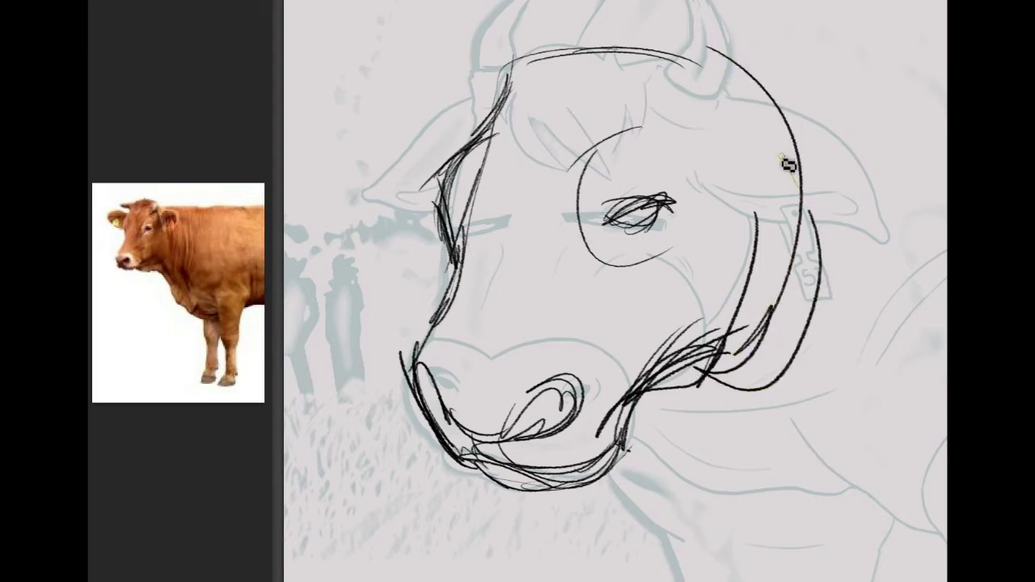
drag(781, 156, 758, 435)
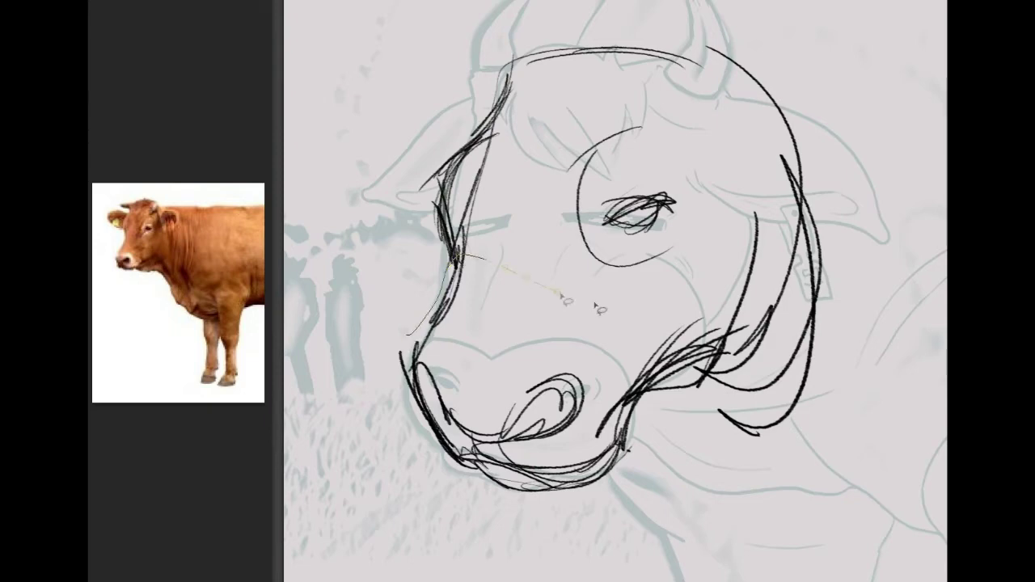
Lasso the muzzle and distort it narrower and lower, shifted toward the far side of the face.
drag(479, 525, 449, 263)
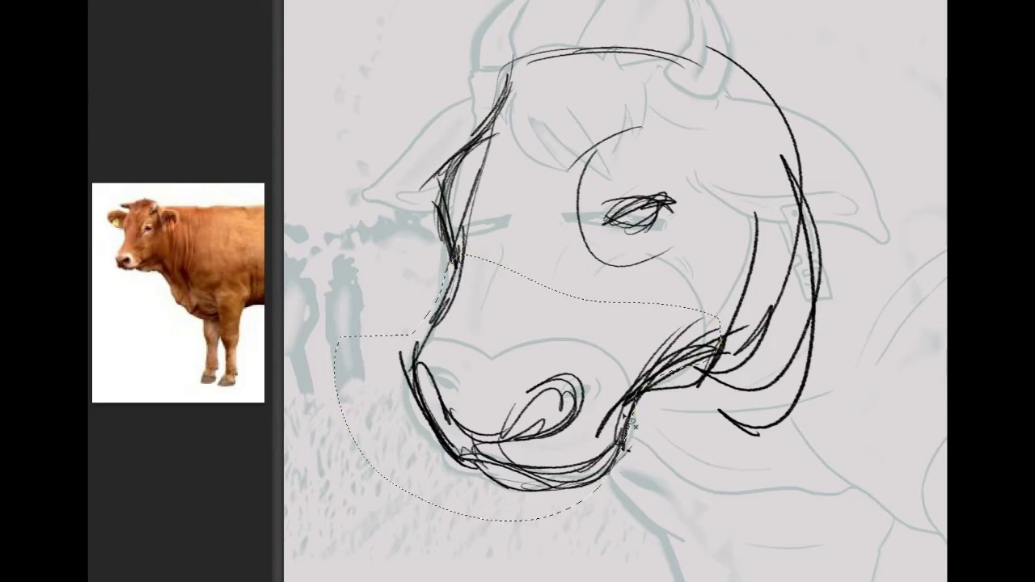
key(ctrl+t)
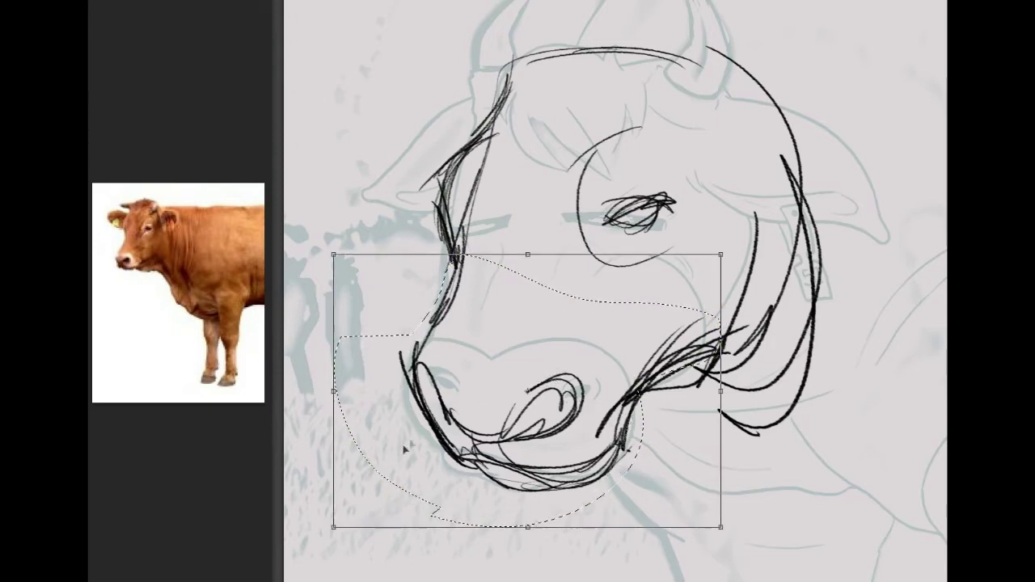
drag(335, 527, 314, 554)
drag(334, 254, 320, 243)
mouse_move(304, 560)
mouse_down()
mouse_move(310, 532)
mouse_move(343, 560)
mouse_move(306, 551)
mouse_move(304, 559)
mouse_up()
drag(721, 528, 676, 527)
mouse_move(315, 560)
mouse_down()
mouse_move(319, 569)
mouse_move(322, 561)
mouse_up()
drag(518, 249, 509, 249)
drag(711, 256, 711, 256)
key(Return)
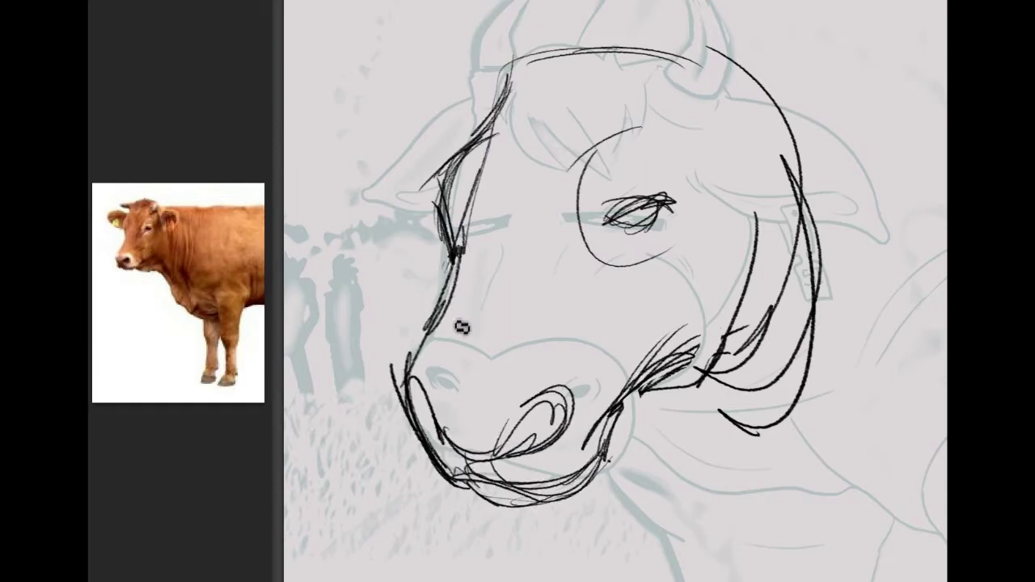
Redraw the far contour with heavy lines from the crown over the brow down to the muzzle.
drag(435, 183, 452, 257)
drag(426, 178, 483, 130)
mouse_move(505, 65)
mouse_down()
mouse_move(485, 136)
mouse_move(506, 67)
mouse_up()
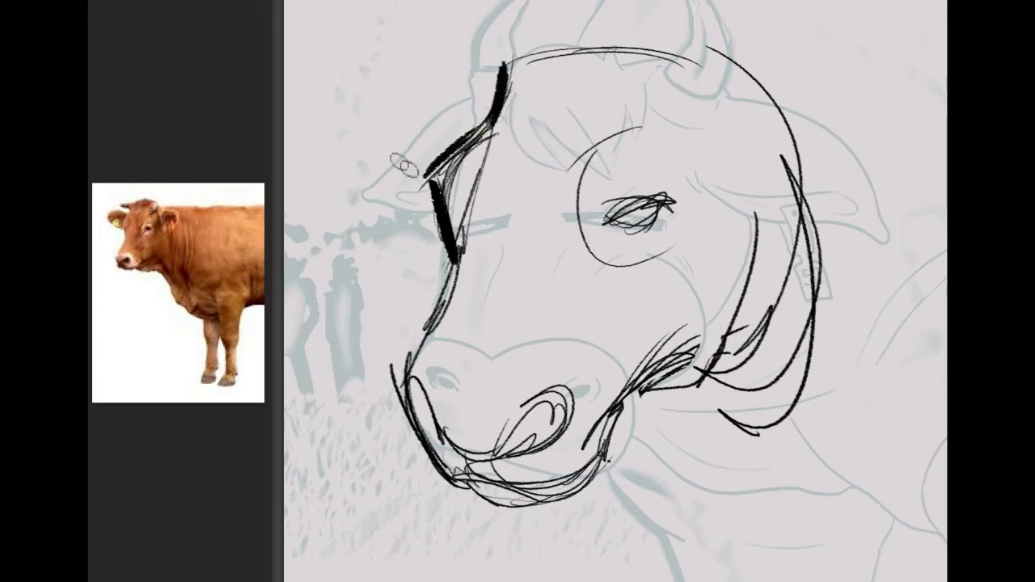
drag(456, 256, 416, 348)
mouse_move(451, 275)
mouse_down()
mouse_move(415, 349)
mouse_move(411, 387)
mouse_move(453, 484)
mouse_up()
Fill the far and near nostrils with solid black, undoing the stray strokes.
drag(402, 379, 440, 438)
key(ctrl+z)
drag(405, 375, 440, 431)
drag(405, 398, 438, 435)
mouse_move(536, 414)
mouse_down()
mouse_move(524, 453)
mouse_move(559, 406)
mouse_move(543, 427)
mouse_up()
key(ctrl+z)
key(ctrl+z)
key(ctrl+z)
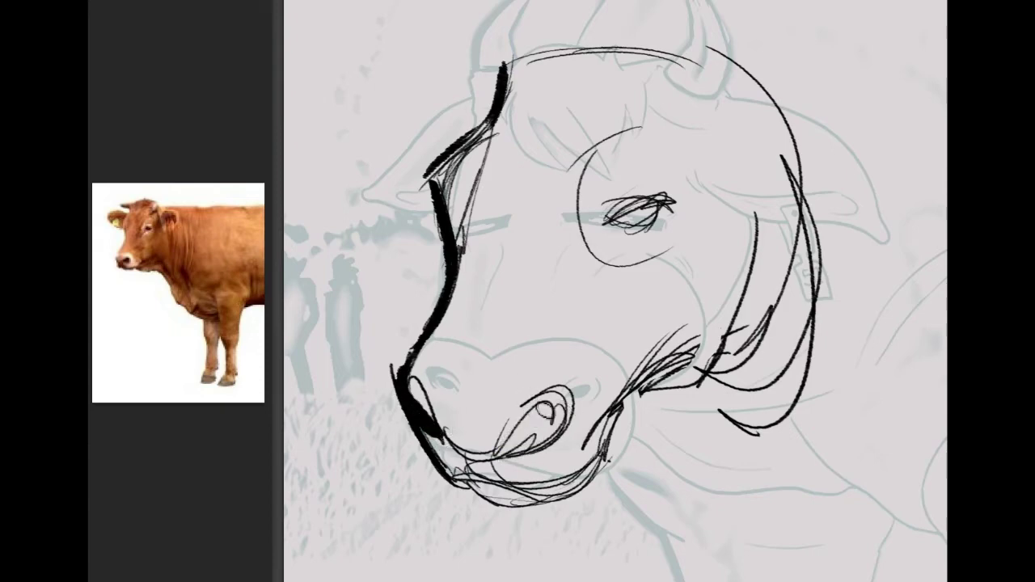
mouse_move(513, 441)
mouse_down()
mouse_move(549, 409)
mouse_move(516, 428)
mouse_move(518, 453)
mouse_up()
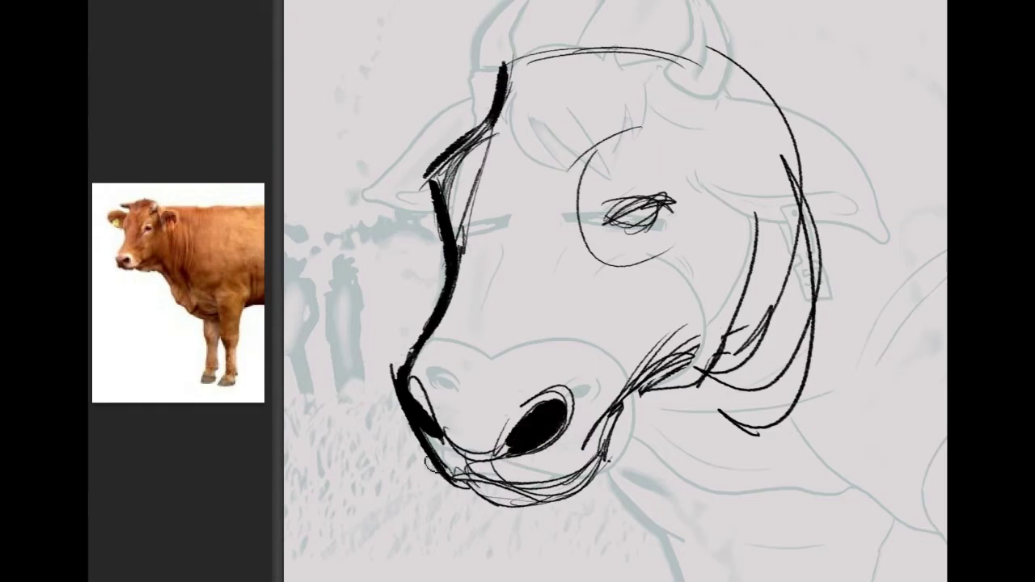
Thicken the mouth and lower jaw line, and draw a heavy outline with creases around the near eye.
mouse_move(449, 474)
mouse_down()
mouse_move(506, 496)
mouse_move(537, 485)
mouse_move(561, 501)
mouse_move(620, 412)
mouse_up()
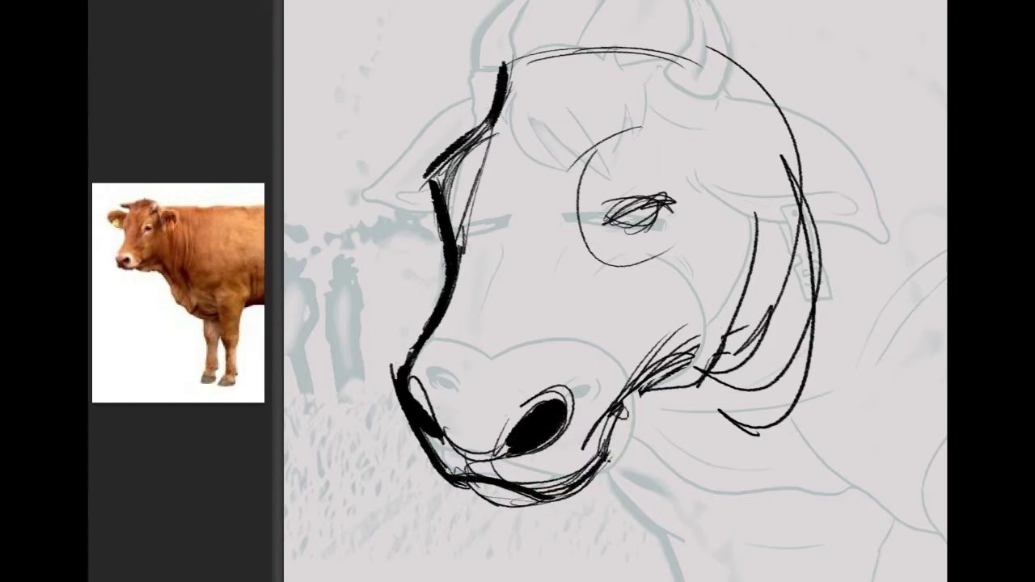
key(ctrl+z)
mouse_move(519, 493)
mouse_down()
mouse_move(606, 457)
mouse_move(675, 347)
mouse_up()
drag(589, 450, 696, 356)
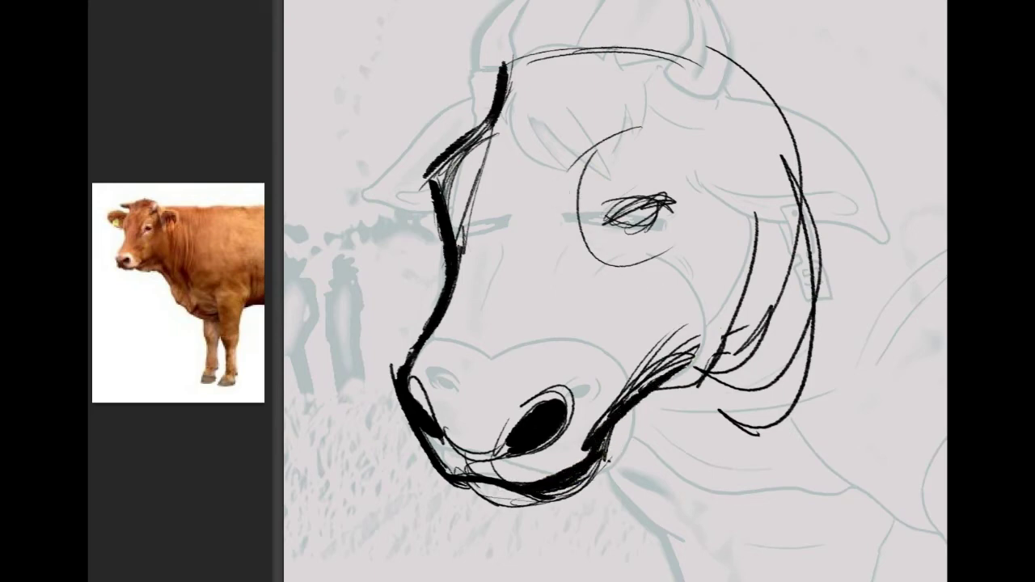
mouse_move(662, 202)
mouse_down()
mouse_move(611, 212)
mouse_move(655, 232)
mouse_move(645, 233)
mouse_move(651, 242)
mouse_up()
drag(668, 234, 657, 243)
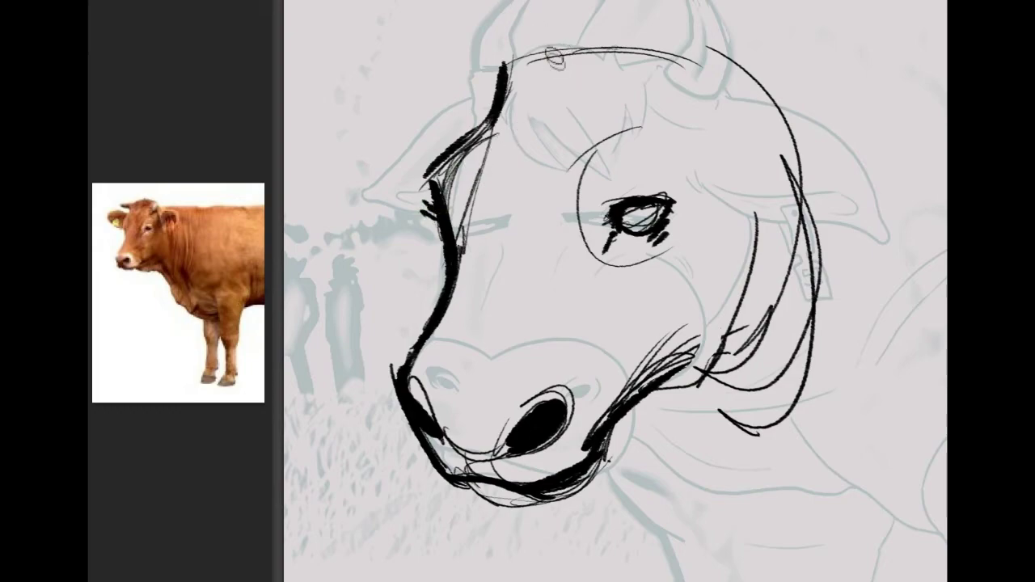
Draw spiky hair tufts along the crown and thicken the upper back edge of the head.
drag(712, 91, 634, 14)
drag(891, 131, 868, 261)
mouse_move(412, 128)
mouse_down()
mouse_move(422, 89)
mouse_move(446, 107)
mouse_move(481, 81)
mouse_move(489, 55)
mouse_up()
drag(463, 98, 477, 72)
drag(471, 78, 540, 99)
mouse_move(501, 63)
mouse_down()
mouse_move(568, 98)
mouse_move(590, 73)
mouse_up()
mouse_move(584, 93)
mouse_down()
mouse_move(621, 74)
mouse_move(639, 83)
mouse_up()
mouse_move(560, 84)
mouse_down()
mouse_move(589, 75)
mouse_move(604, 109)
mouse_up()
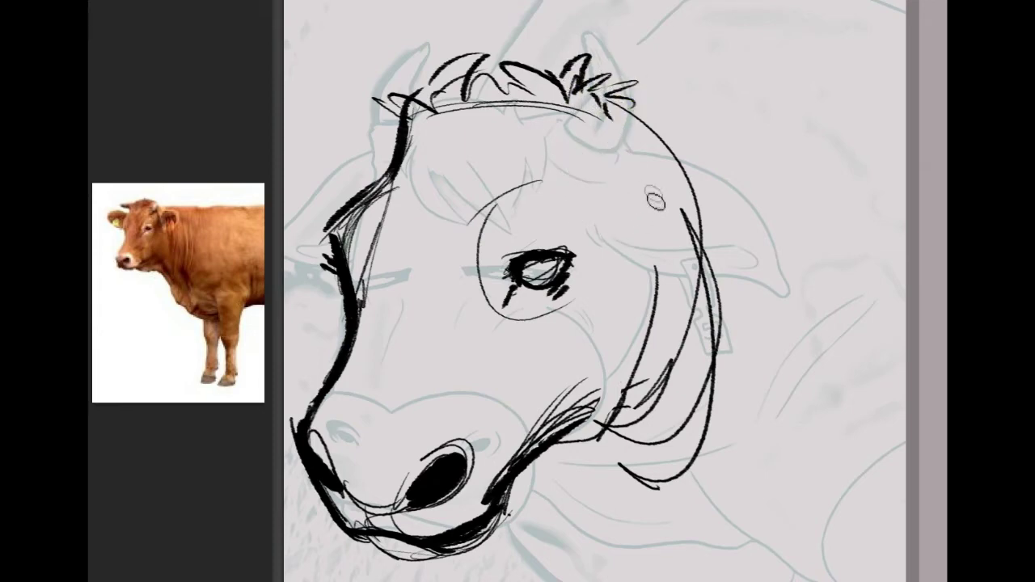
mouse_move(626, 123)
mouse_down()
mouse_move(702, 212)
mouse_move(683, 116)
mouse_up()
Draw the curved plane of the snout bridge and the upper edge of the nose around the nostrils.
mouse_move(437, 402)
mouse_down()
mouse_move(421, 442)
mouse_move(513, 287)
mouse_up()
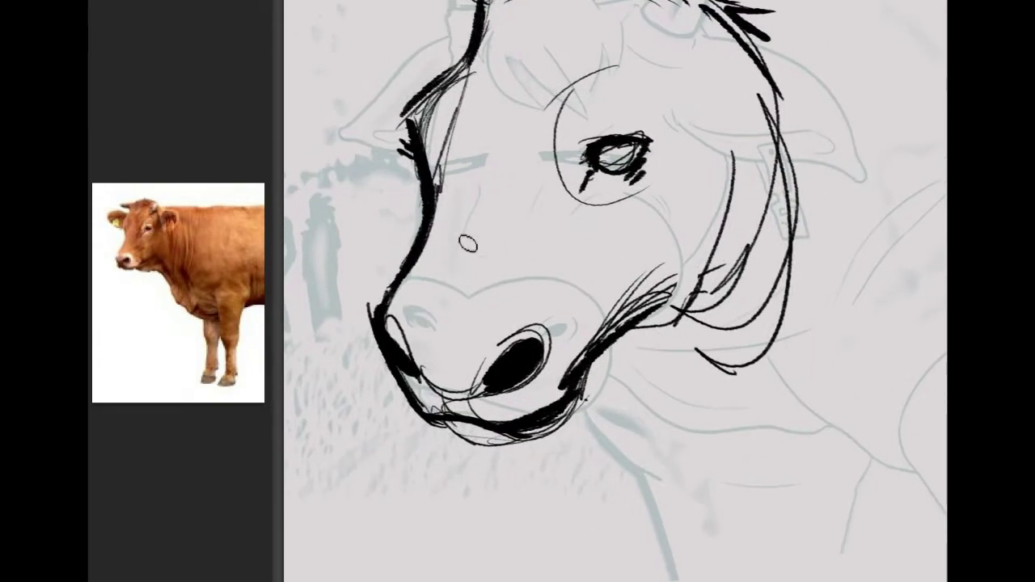
mouse_move(431, 227)
mouse_down()
mouse_move(567, 320)
mouse_move(564, 372)
mouse_up()
key(ctrl+z)
drag(437, 199, 605, 357)
drag(581, 207, 608, 330)
mouse_move(401, 287)
mouse_down()
mouse_move(469, 330)
mouse_move(562, 274)
mouse_up()
drag(477, 317, 584, 384)
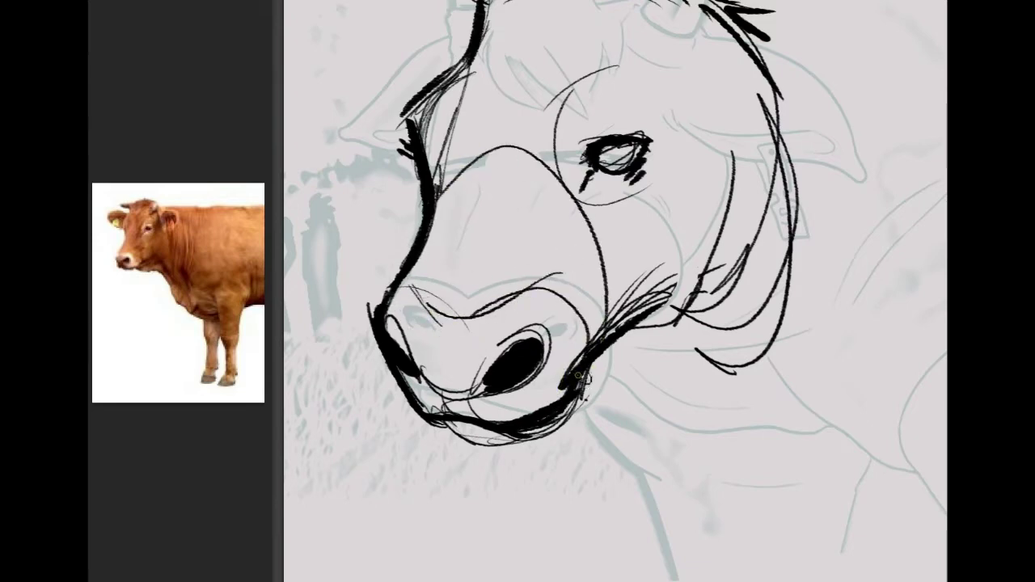
drag(522, 284, 578, 365)
Draw both horns with heavy pointed outlines at the crown and darken the near eye.
drag(614, 275, 415, 306)
mouse_move(583, 146)
mouse_down()
mouse_move(771, 234)
mouse_move(780, 314)
mouse_move(828, 352)
mouse_up()
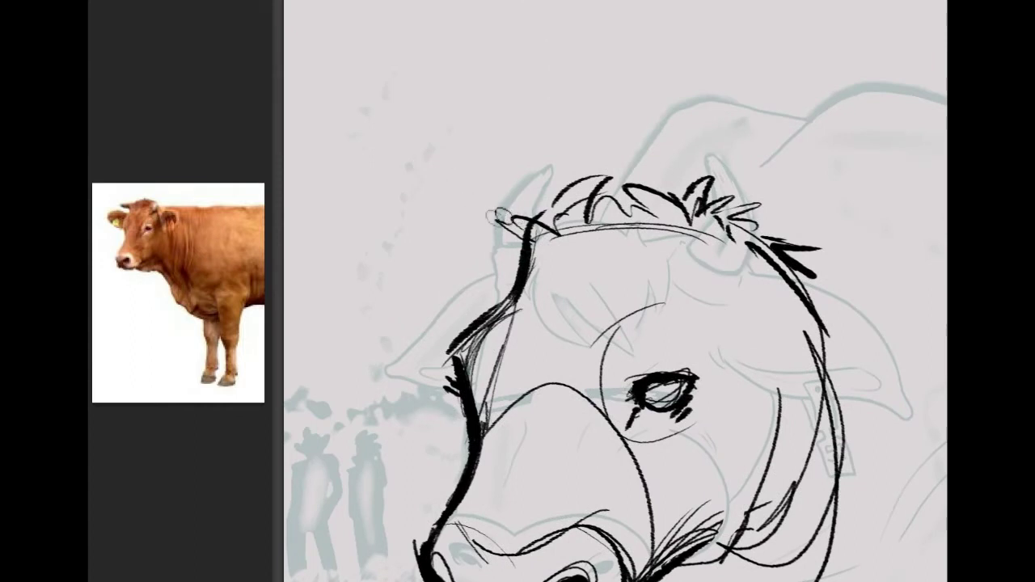
drag(503, 257, 482, 238)
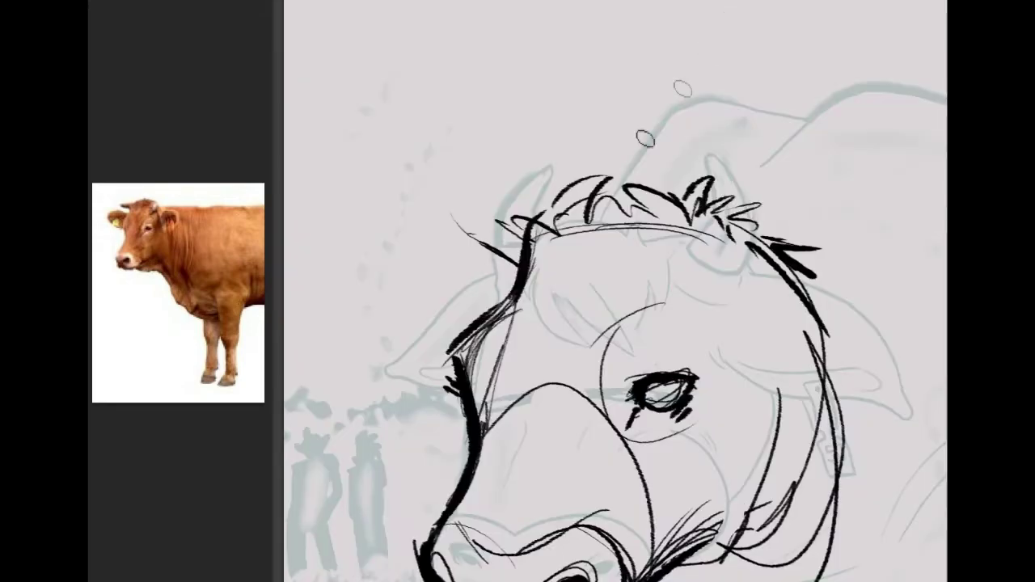
drag(516, 242, 562, 272)
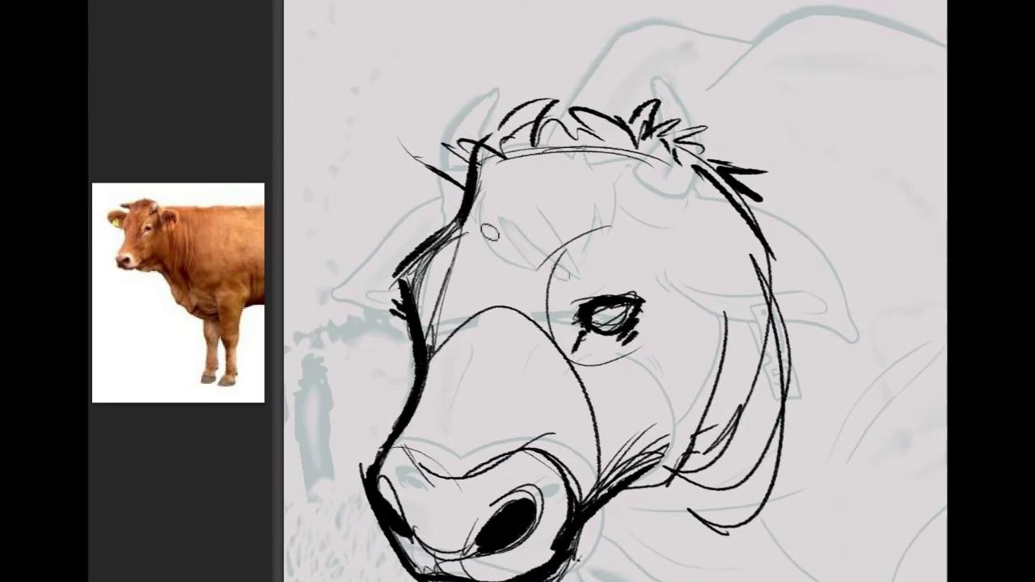
mouse_move(463, 142)
mouse_down()
mouse_move(391, 114)
mouse_move(479, 146)
mouse_up()
mouse_move(391, 113)
mouse_down()
mouse_move(426, 165)
mouse_move(465, 195)
mouse_up()
drag(655, 150, 713, 177)
mouse_move(649, 89)
mouse_down()
mouse_move(671, 168)
mouse_move(704, 126)
mouse_move(718, 190)
mouse_up()
drag(635, 73, 707, 134)
mouse_move(611, 316)
mouse_down()
mouse_move(677, 203)
mouse_move(640, 140)
mouse_move(577, 173)
mouse_move(596, 247)
mouse_move(613, 249)
mouse_up()
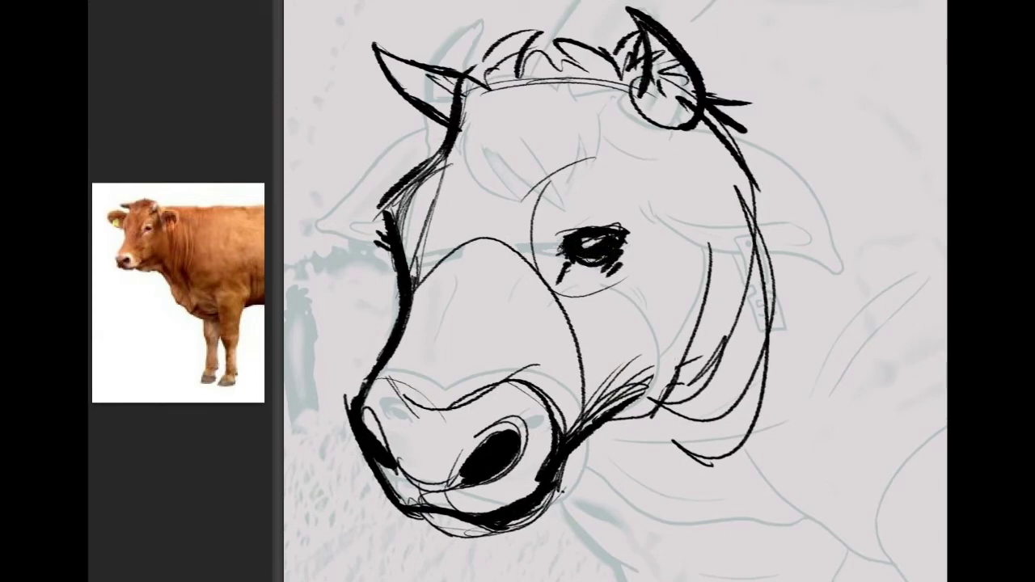
Draw the near brow ridge, the inner edge of the eye socket and the temple line.
drag(655, 144, 560, 167)
mouse_move(616, 85)
mouse_down()
mouse_move(570, 159)
mouse_move(592, 146)
mouse_up()
drag(592, 147, 663, 143)
mouse_move(686, 133)
mouse_down()
mouse_move(657, 194)
mouse_move(664, 224)
mouse_up()
mouse_move(551, 178)
mouse_down()
mouse_move(518, 203)
mouse_move(561, 299)
mouse_up()
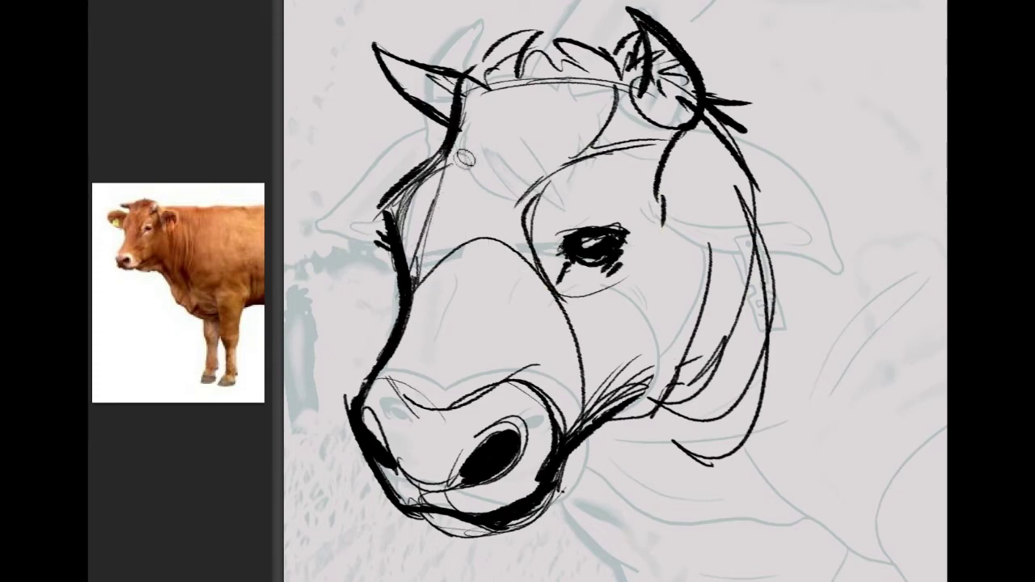
Thicken the far edge of the forehead and add crease lines across it.
mouse_move(448, 150)
mouse_down()
mouse_move(425, 277)
mouse_move(405, 308)
mouse_up()
mouse_move(482, 136)
mouse_down()
mouse_move(443, 180)
mouse_move(587, 134)
mouse_up()
drag(518, 118, 581, 130)
Lasso the muzzle, nudge it up toward the face, rotate it by about 2° and deselect.
mouse_move(854, 351)
mouse_down()
mouse_move(716, 317)
mouse_move(875, 302)
mouse_move(885, 289)
mouse_up()
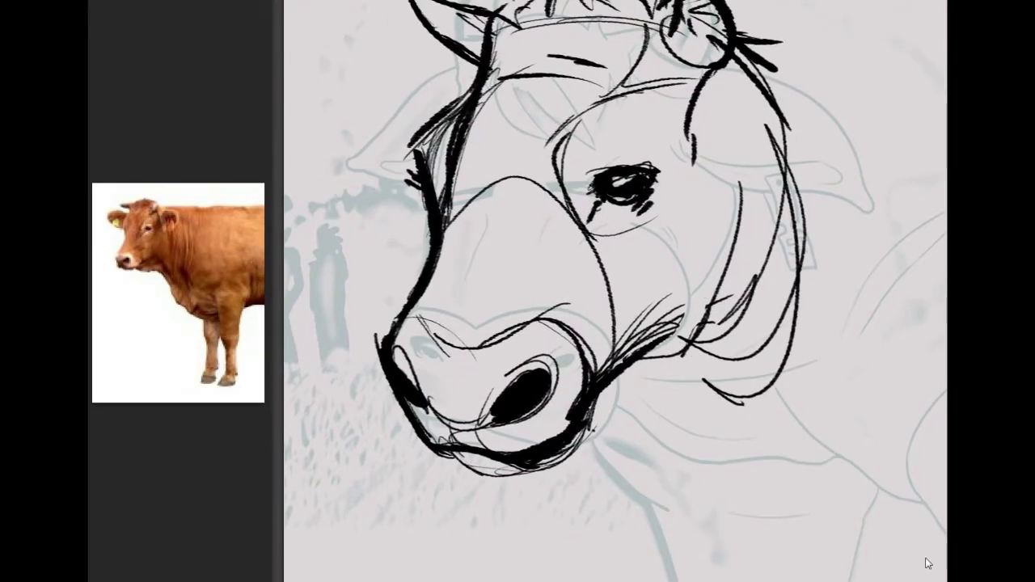
key(ctrl+minus)
key(ctrl+minus)
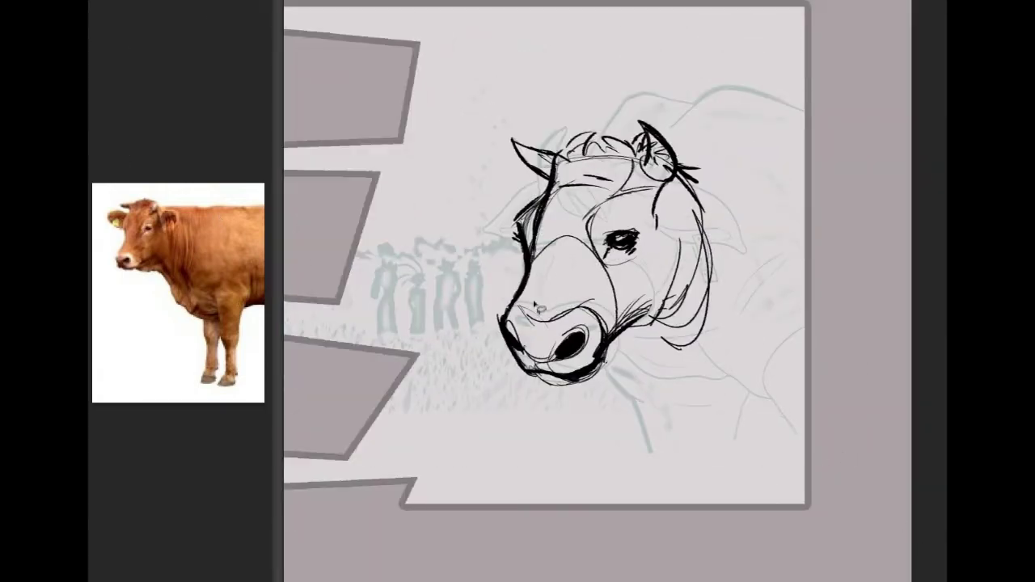
mouse_move(616, 349)
mouse_down()
mouse_move(483, 365)
mouse_move(587, 393)
mouse_move(605, 420)
mouse_move(597, 403)
mouse_up()
key(ctrl+t)
drag(590, 359, 590, 337)
drag(621, 413, 626, 406)
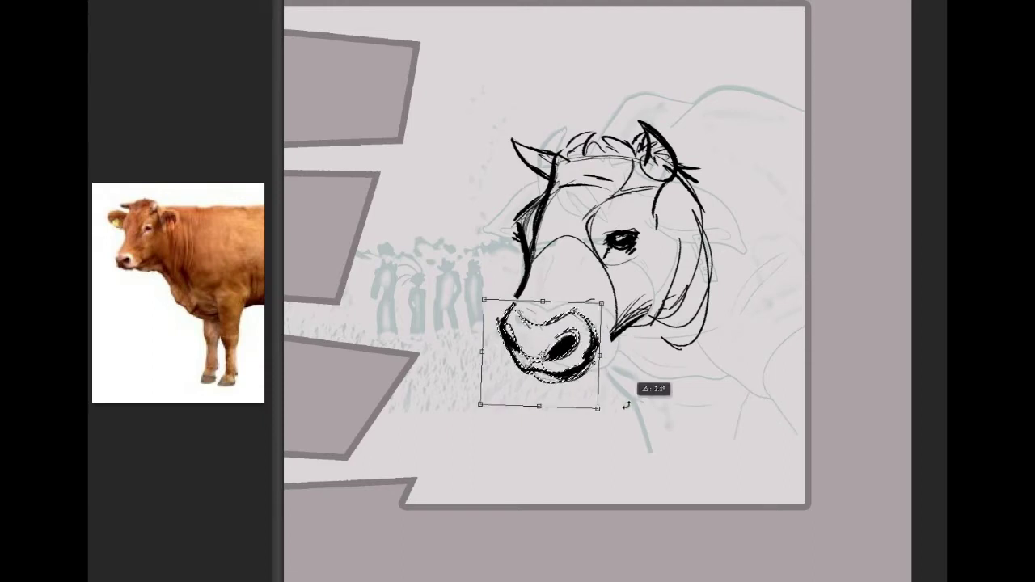
key(Return)
key(ctrl+d)
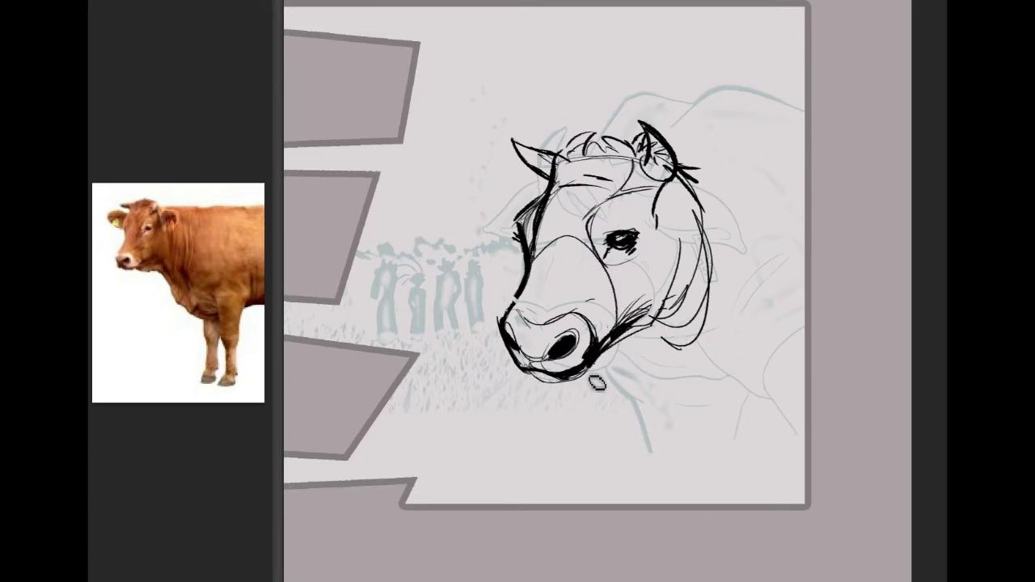
Sketch the throat fold beneath the jaw and undo the trial strokes behind the cheek.
mouse_move(638, 387)
mouse_down()
mouse_move(615, 374)
mouse_move(675, 385)
mouse_move(711, 361)
mouse_move(714, 341)
mouse_move(673, 377)
mouse_up()
drag(681, 241, 673, 318)
drag(681, 269, 670, 319)
key(ctrl+z)
key(ctrl+z)
key(ctrl+z)
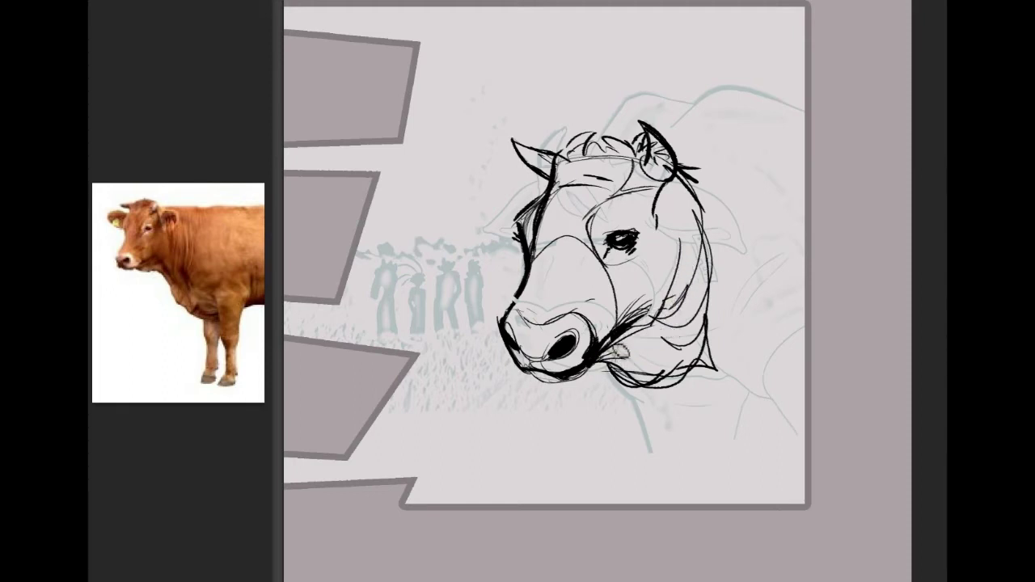
Thicken the near jaw line and draw heavy vertical strokes along the rear of the cheek.
drag(601, 356, 687, 318)
drag(677, 183, 684, 323)
drag(692, 184, 691, 348)
drag(686, 218, 683, 350)
Draw the near ear with a solid dark base and outline the far ear beside the brow.
drag(666, 191, 673, 232)
mouse_move(681, 173)
mouse_down()
mouse_move(731, 186)
mouse_move(711, 190)
mouse_move(738, 185)
mouse_move(713, 242)
mouse_up()
drag(677, 209, 671, 233)
mouse_move(681, 191)
mouse_down()
mouse_move(740, 217)
mouse_move(723, 231)
mouse_move(686, 234)
mouse_move(744, 194)
mouse_up()
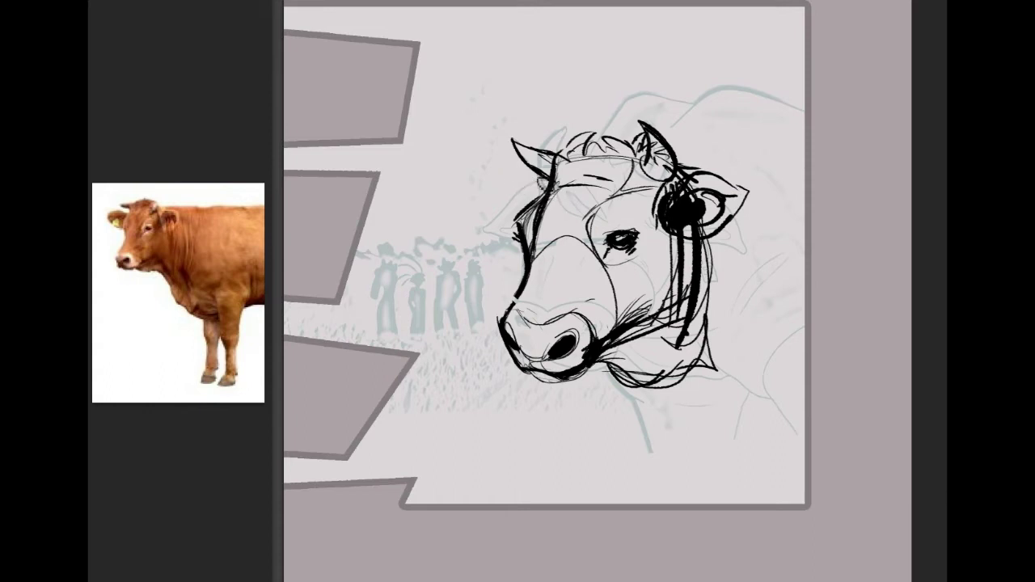
mouse_move(533, 188)
mouse_down()
mouse_move(476, 181)
mouse_move(508, 242)
mouse_up()
drag(477, 206, 513, 245)
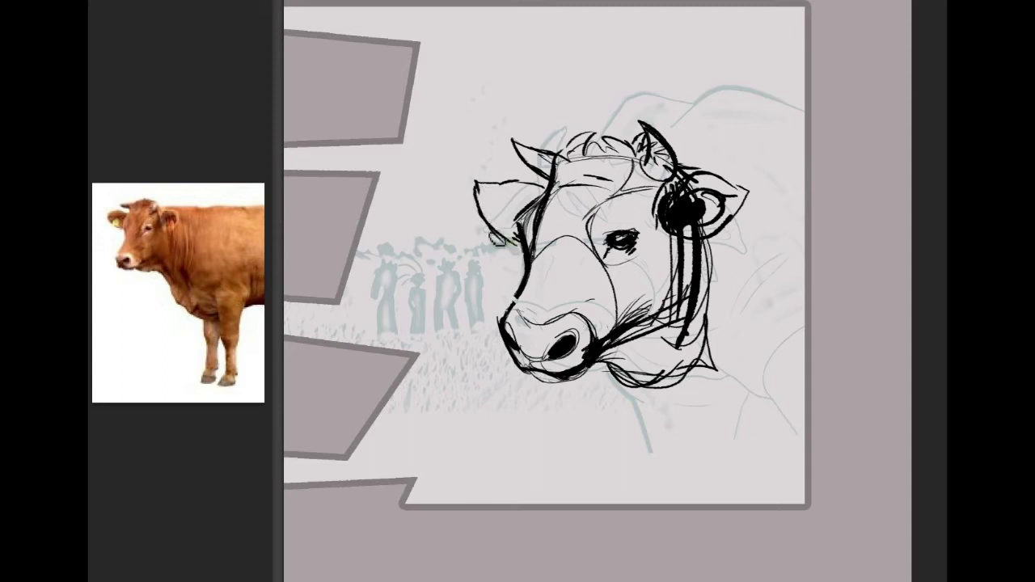
Try adding inner contour strokes to the far ear.
drag(532, 187, 480, 212)
drag(479, 212, 511, 239)
mouse_move(477, 191)
mouse_down()
mouse_move(510, 180)
mouse_move(547, 181)
mouse_up()
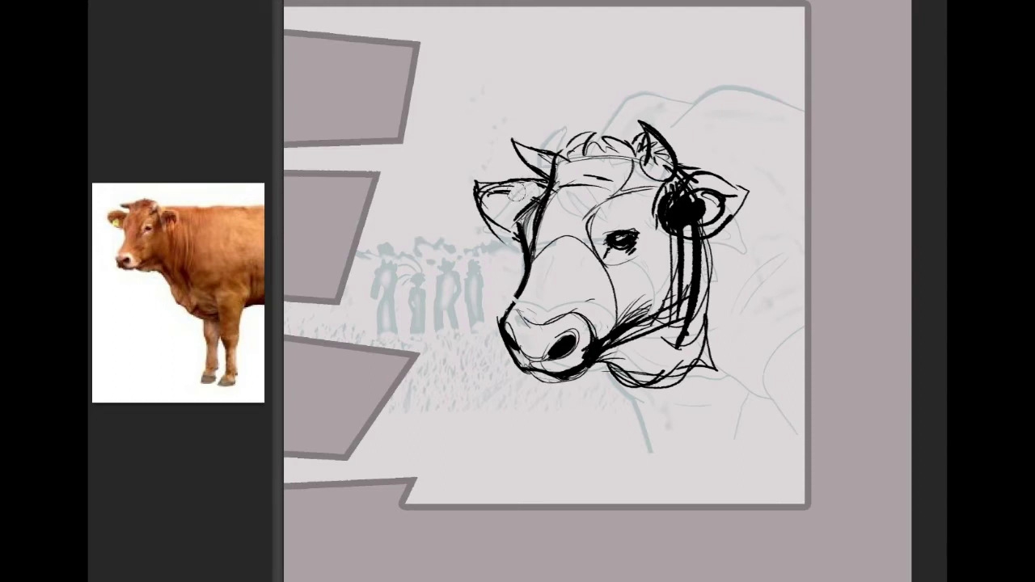
Erase the far ear and redraw it with a rounded inner contour, darkening the base of the near horn.
drag(519, 186, 465, 198)
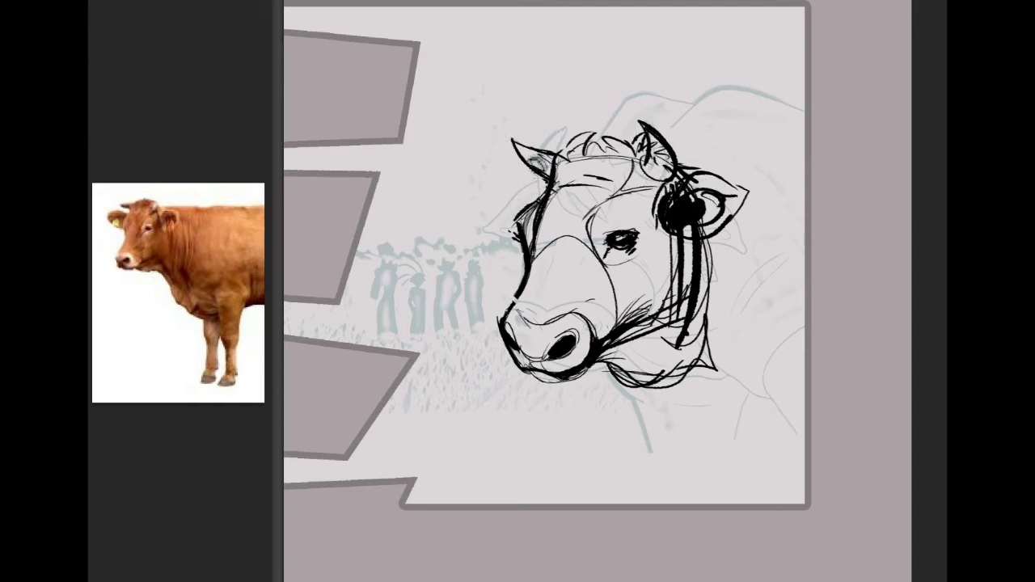
drag(660, 162, 670, 177)
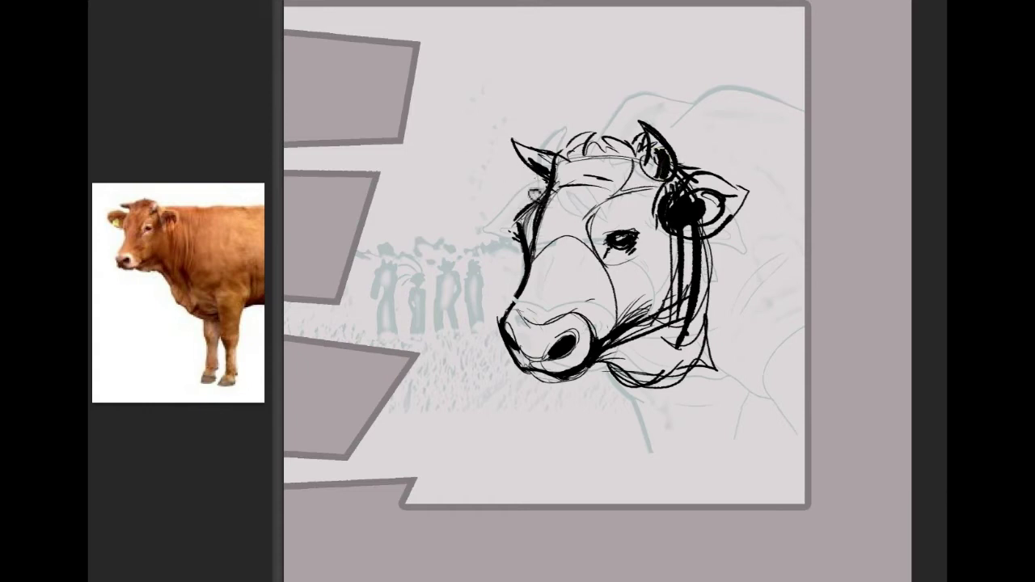
drag(540, 174, 488, 181)
mouse_move(516, 223)
mouse_down()
mouse_move(528, 174)
mouse_move(529, 194)
mouse_move(550, 207)
mouse_move(486, 191)
mouse_move(513, 188)
mouse_move(485, 203)
mouse_up()
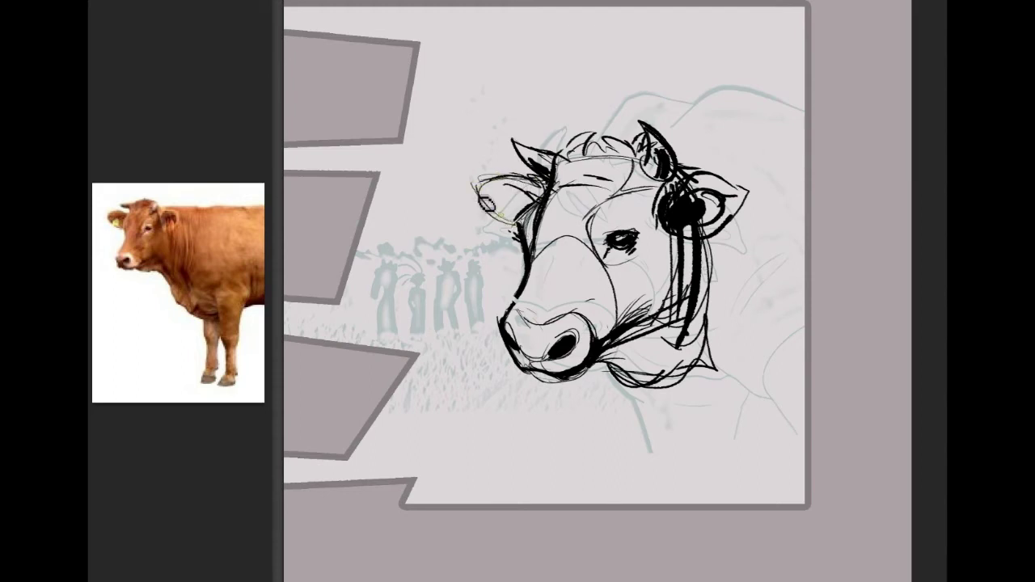
Round out the near ear's outline and sketch contour lines around the near eye and down the cheek.
mouse_move(705, 171)
mouse_down()
mouse_move(752, 189)
mouse_move(736, 214)
mouse_up()
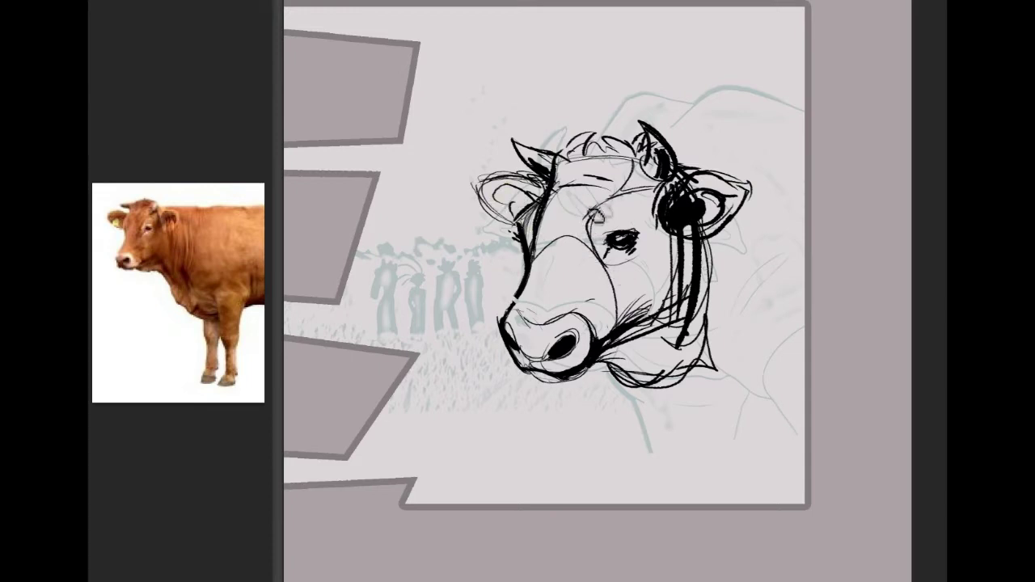
drag(624, 281, 602, 327)
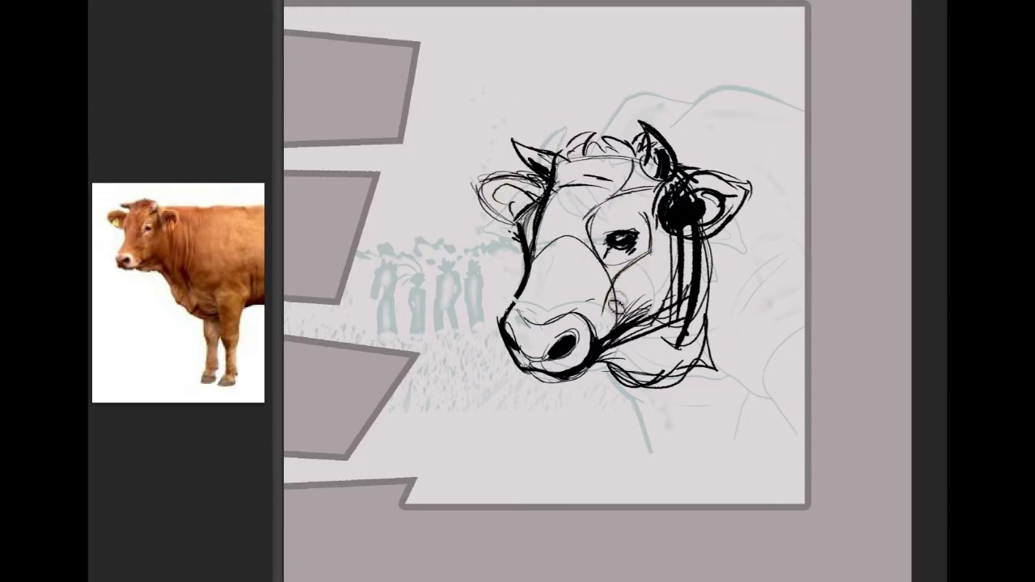
mouse_move(643, 208)
mouse_down()
mouse_move(645, 274)
mouse_move(628, 292)
mouse_up()
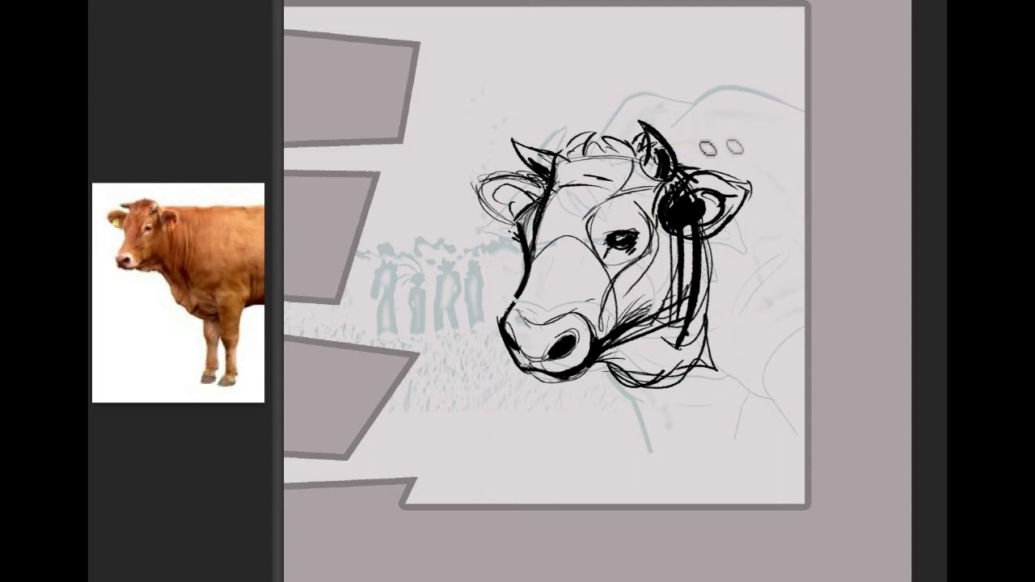
Draw the heavy top line of the neck from behind the near horn out across the panel border.
drag(752, 142, 678, 152)
mouse_move(555, 179)
mouse_down()
mouse_move(622, 149)
mouse_move(833, 148)
mouse_up()
drag(691, 160, 823, 136)
mouse_move(736, 146)
mouse_down()
mouse_move(805, 128)
mouse_move(837, 146)
mouse_up()
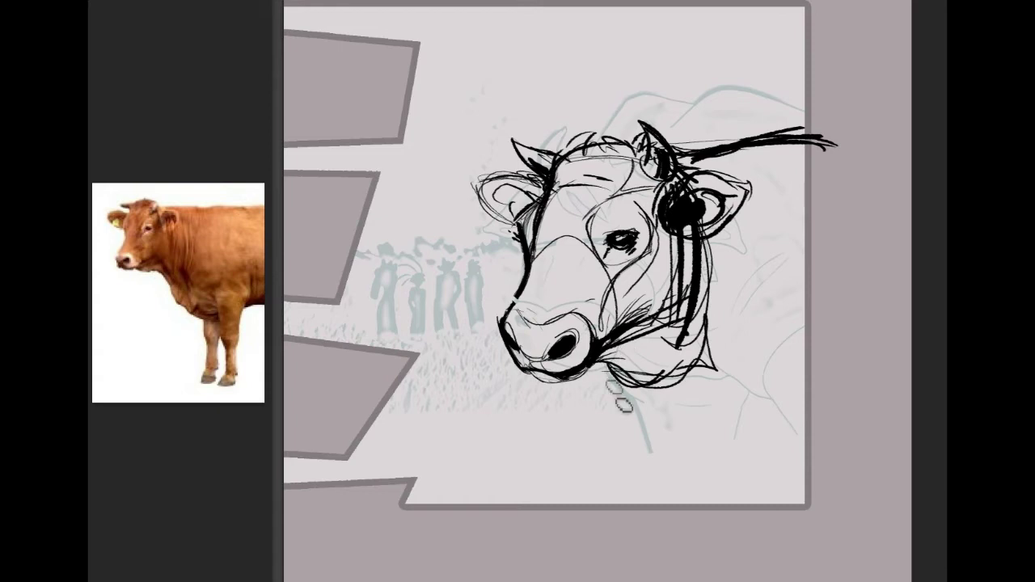
Sketch the throat folds and long neck creases running from the back down behind the cheek toward the shoulder.
drag(606, 370, 676, 396)
mouse_move(724, 364)
mouse_down()
mouse_move(659, 396)
mouse_move(723, 400)
mouse_move(695, 404)
mouse_move(695, 433)
mouse_move(753, 449)
mouse_up()
drag(711, 380, 719, 377)
mouse_move(760, 242)
mouse_down()
mouse_move(737, 435)
mouse_move(756, 252)
mouse_move(801, 279)
mouse_up()
mouse_move(732, 400)
mouse_down()
mouse_move(837, 465)
mouse_move(732, 414)
mouse_move(753, 212)
mouse_up()
mouse_move(833, 194)
mouse_down()
mouse_move(805, 145)
mouse_move(712, 259)
mouse_up()
drag(756, 182, 702, 317)
drag(805, 180, 711, 291)
drag(703, 404, 716, 433)
drag(715, 384, 647, 444)
Sketch the dewlap from the jaw down past the panel's lower border, undoing the unwanted trial strokes.
mouse_move(623, 397)
mouse_down()
mouse_move(675, 484)
mouse_move(662, 469)
mouse_up()
drag(644, 412, 663, 441)
mouse_move(607, 389)
mouse_down()
mouse_move(720, 493)
mouse_move(777, 516)
mouse_up()
drag(702, 490, 760, 511)
drag(647, 429, 648, 465)
drag(627, 390, 758, 490)
drag(667, 437, 777, 525)
drag(712, 489, 781, 542)
mouse_move(643, 429)
mouse_down()
mouse_move(696, 518)
mouse_move(688, 501)
mouse_move(723, 512)
mouse_move(707, 490)
mouse_up()
key(ctrl+z)
key(ctrl+z)
key(ctrl+z)
key(ctrl+z)
mouse_move(660, 449)
mouse_down()
mouse_move(698, 505)
mouse_move(696, 524)
mouse_move(745, 530)
mouse_up()
drag(746, 530, 701, 508)
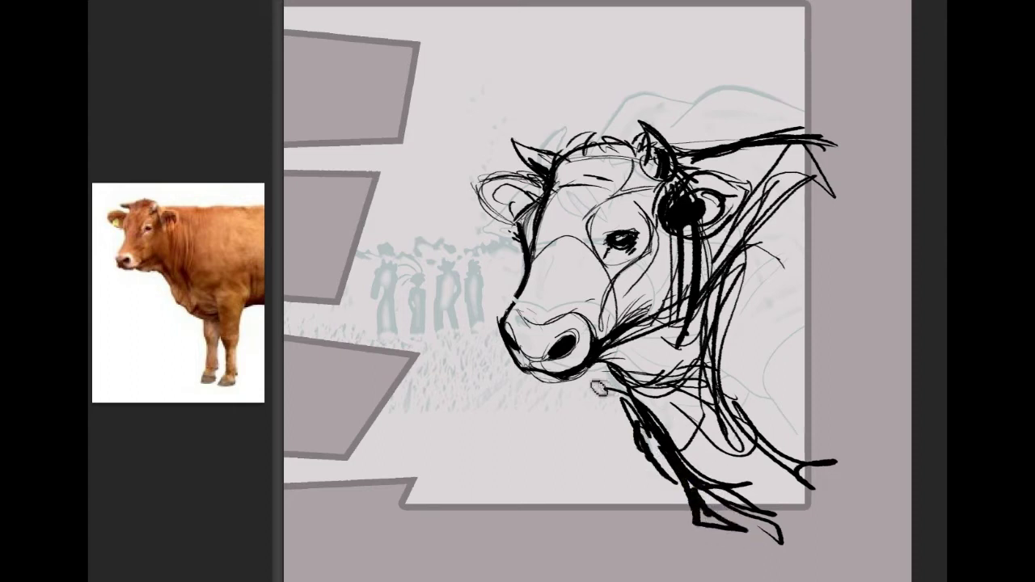
Thicken the dewlap line beneath the jaw and fill its lower end solid black.
drag(610, 365, 632, 394)
drag(628, 398, 715, 511)
drag(699, 490, 736, 511)
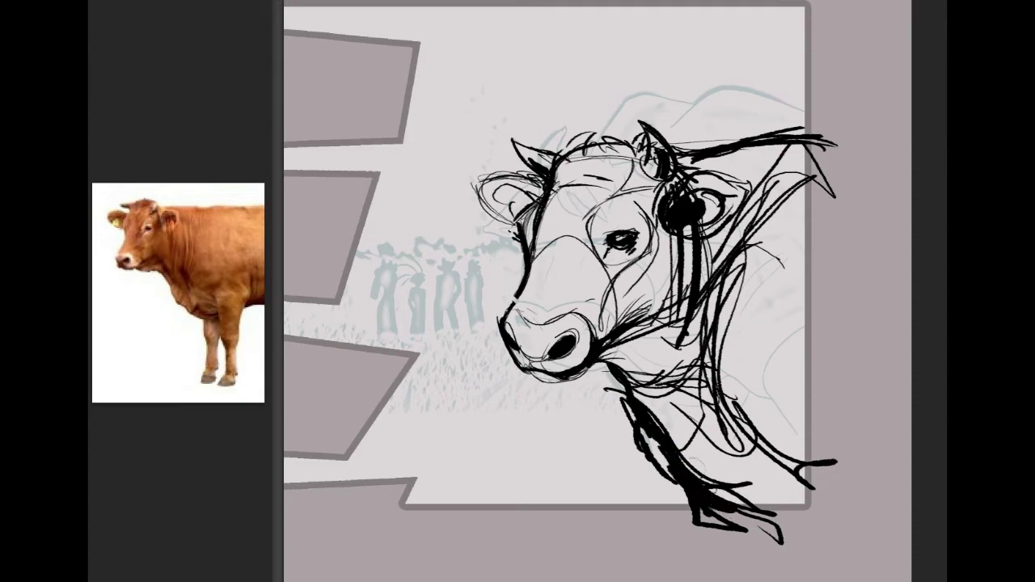
key(ctrl+z)
key(ctrl+z)
mouse_move(597, 364)
mouse_down()
mouse_move(677, 478)
mouse_move(765, 512)
mouse_move(732, 526)
mouse_move(760, 530)
mouse_up()
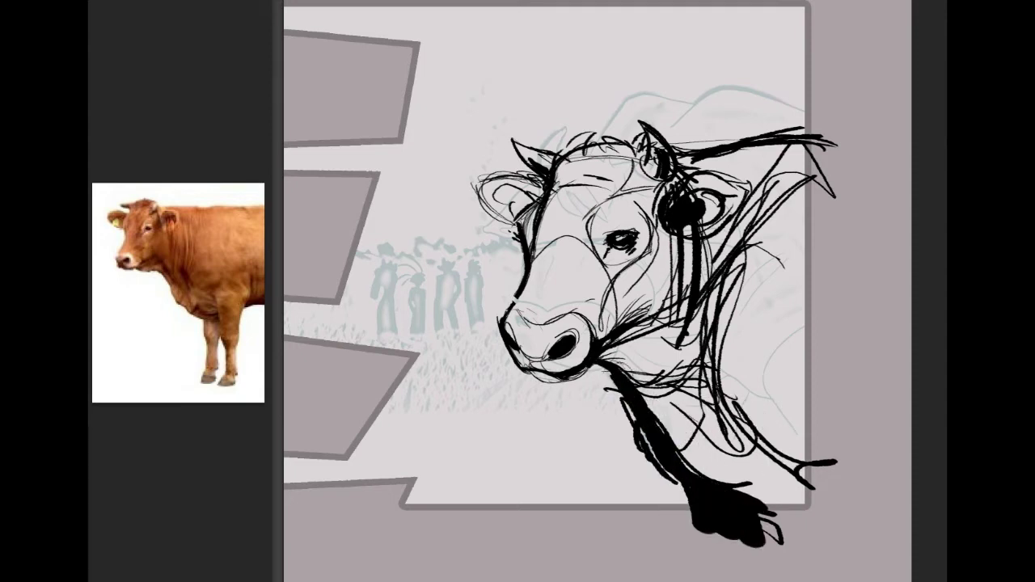
Thin the dewlap with pale strokes along its line and cut stripes across its dark lower end.
drag(626, 370, 727, 473)
mouse_move(620, 389)
mouse_down()
mouse_move(660, 474)
mouse_move(778, 534)
mouse_up()
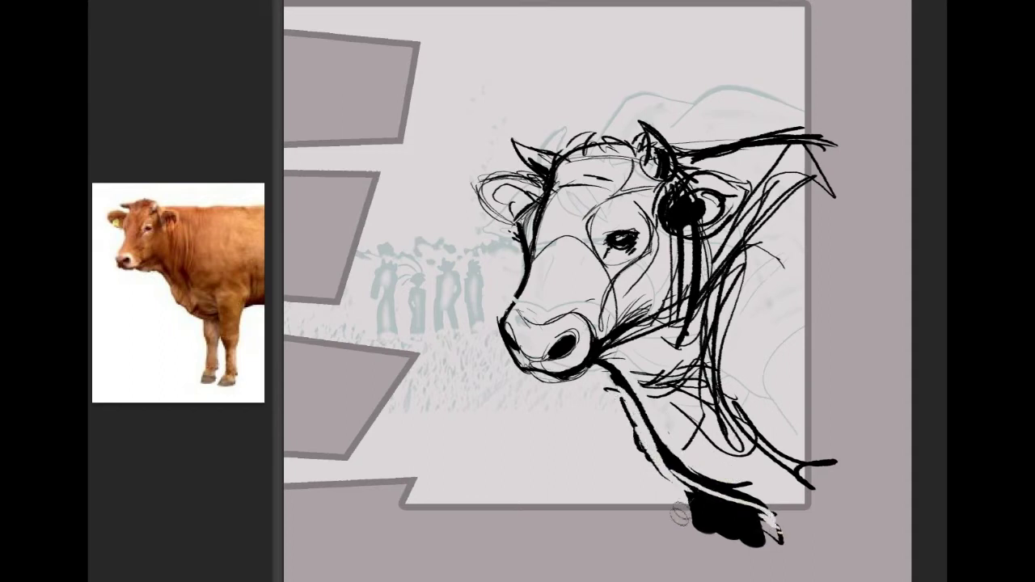
drag(732, 501, 709, 533)
drag(748, 509, 724, 540)
drag(748, 531, 763, 547)
Darken the muzzle's lower edge, then shift the near eye slightly toward the nose and deselect.
alt+click(692, 212)
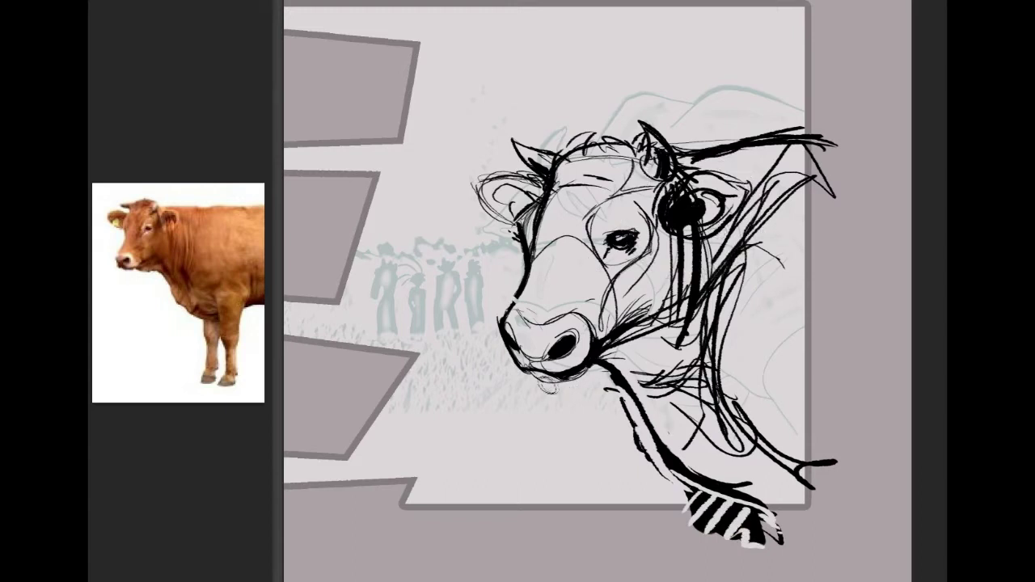
drag(518, 374, 579, 343)
drag(519, 372, 583, 333)
drag(626, 212, 621, 211)
key(ctrl+d)
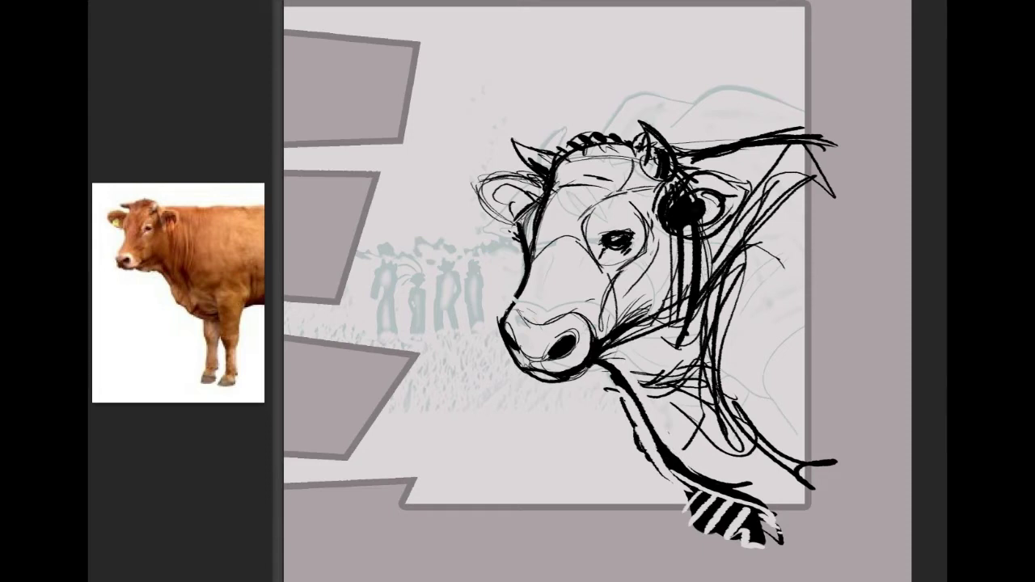
Rework the near ear with a pale rim around its dark inside and draw an ear tag hanging below it.
drag(666, 204, 697, 183)
key(ctrl+z)
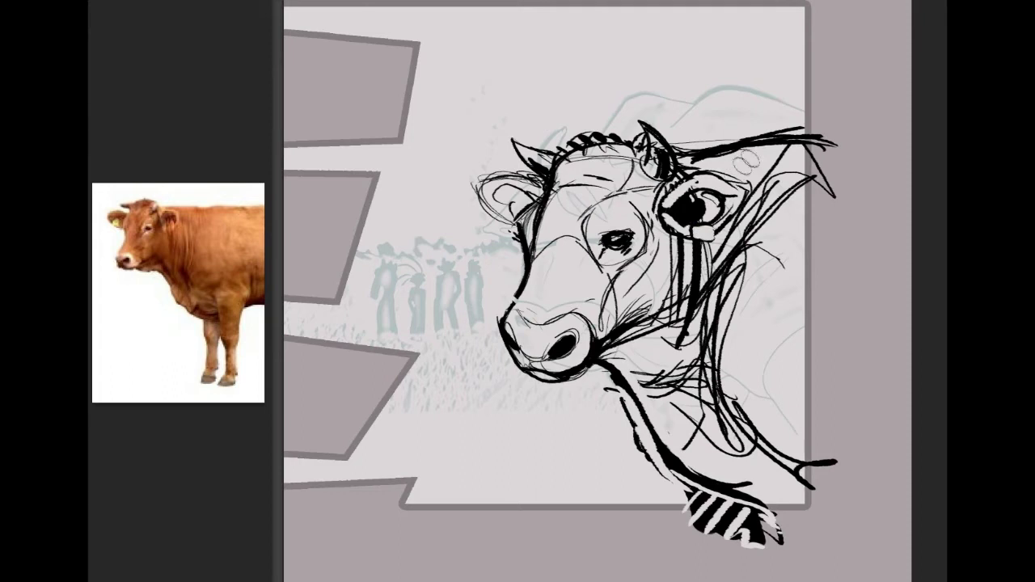
alt+click(695, 215)
drag(705, 211, 696, 233)
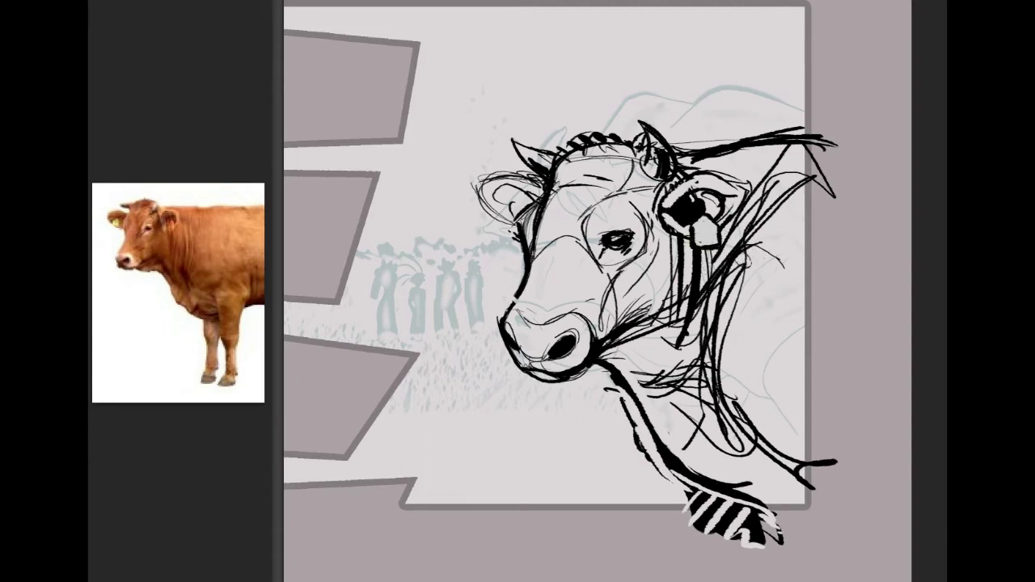
click(692, 208)
Undo the trial far-ear strokes, redraw its heavy edge and inner lines, and join the far face contour to the muzzle.
mouse_move(516, 166)
mouse_down()
mouse_move(480, 192)
mouse_move(501, 201)
mouse_move(513, 234)
mouse_up()
key(ctrl+z)
key(ctrl+z)
key(ctrl+z)
drag(476, 189, 516, 232)
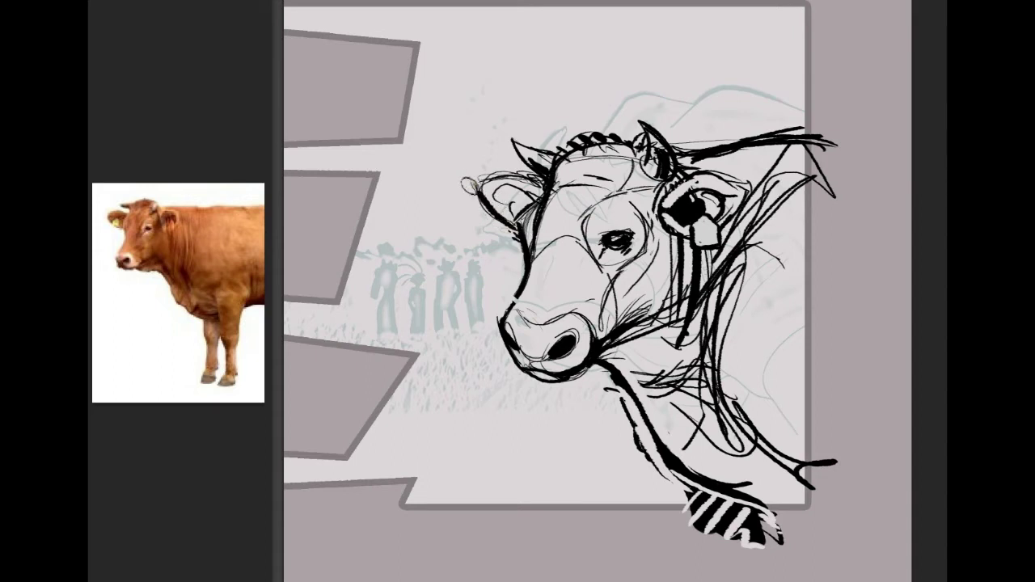
drag(492, 199, 518, 185)
mouse_move(518, 242)
mouse_down()
mouse_move(557, 225)
mouse_move(557, 180)
mouse_move(556, 236)
mouse_up()
drag(512, 196, 526, 210)
alt+click(558, 284)
drag(560, 283, 534, 314)
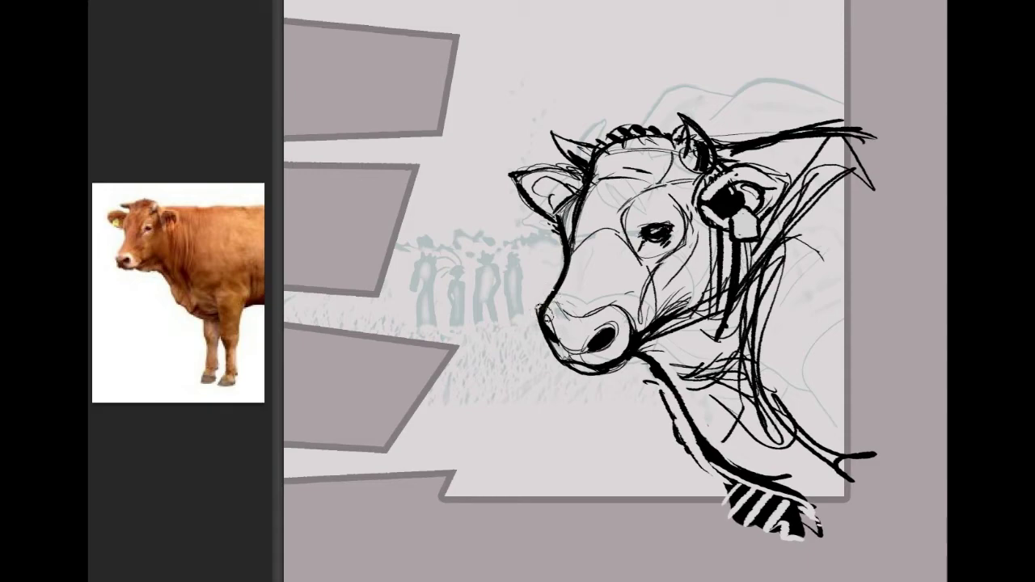
Undo the trial folds under the jaw and draw a thick neck line from the jaw past the panel's lower corner.
drag(615, 291, 631, 237)
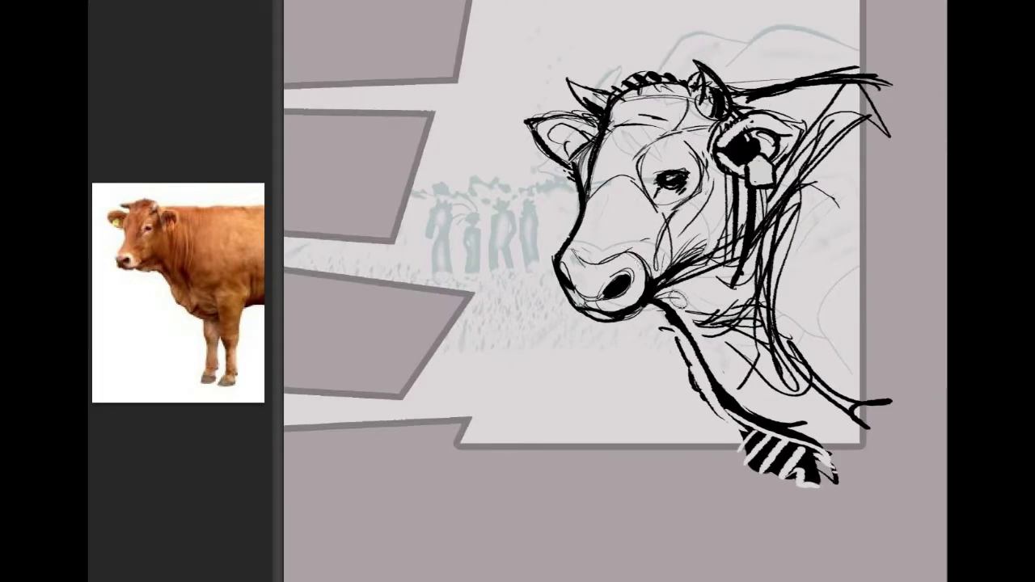
drag(657, 295, 715, 317)
drag(678, 293, 715, 319)
key(ctrl+z)
key(ctrl+z)
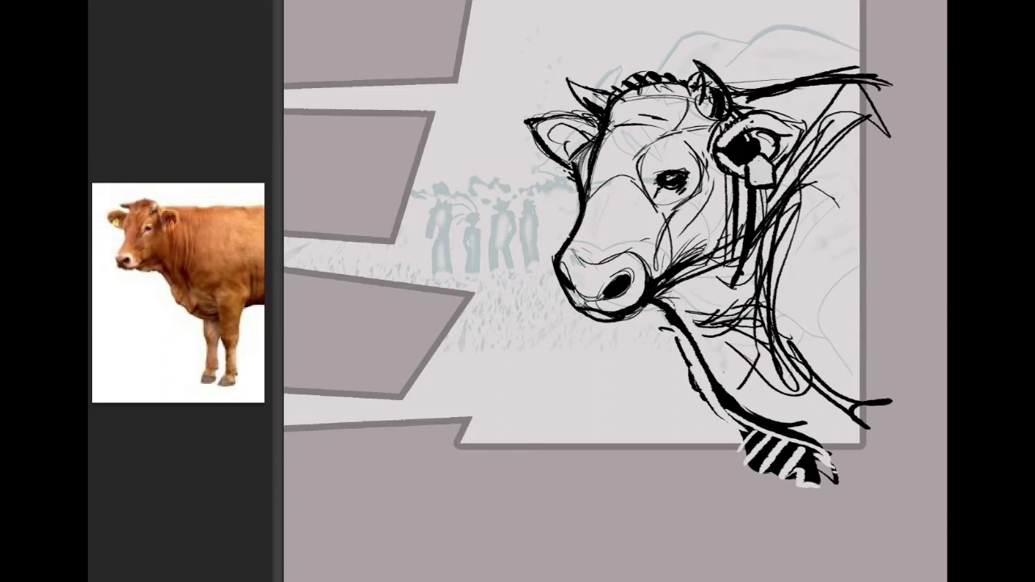
mouse_move(730, 312)
mouse_down()
mouse_move(754, 349)
mouse_move(904, 463)
mouse_up()
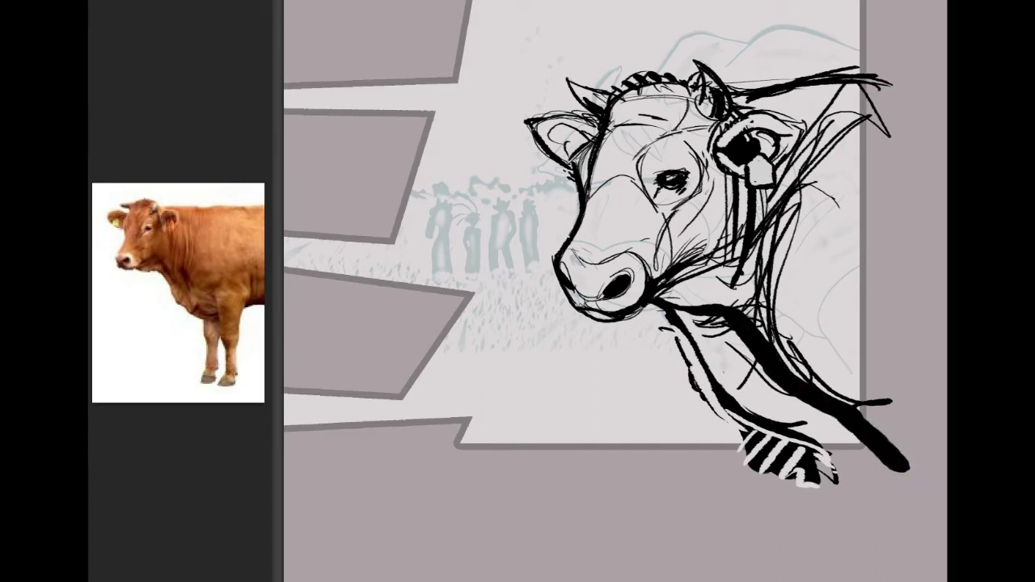
drag(791, 396, 859, 460)
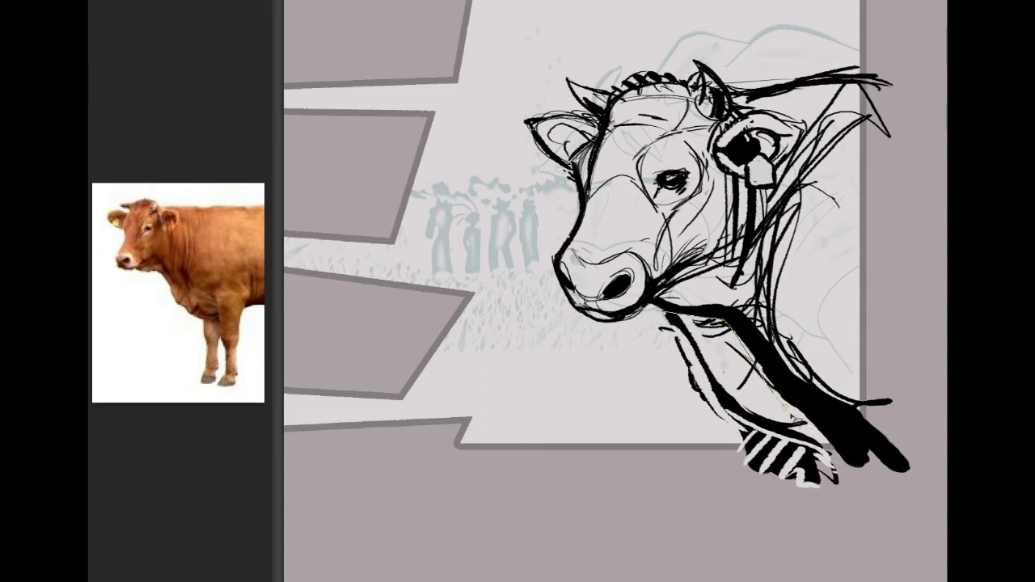
Lasso and delete the striped dewlap sketch, then erase the neck line's extra prong and the stray shoulder strokes.
mouse_move(805, 520)
mouse_down()
mouse_move(647, 388)
mouse_move(702, 479)
mouse_up()
key(Delete)
key(ctrl+d)
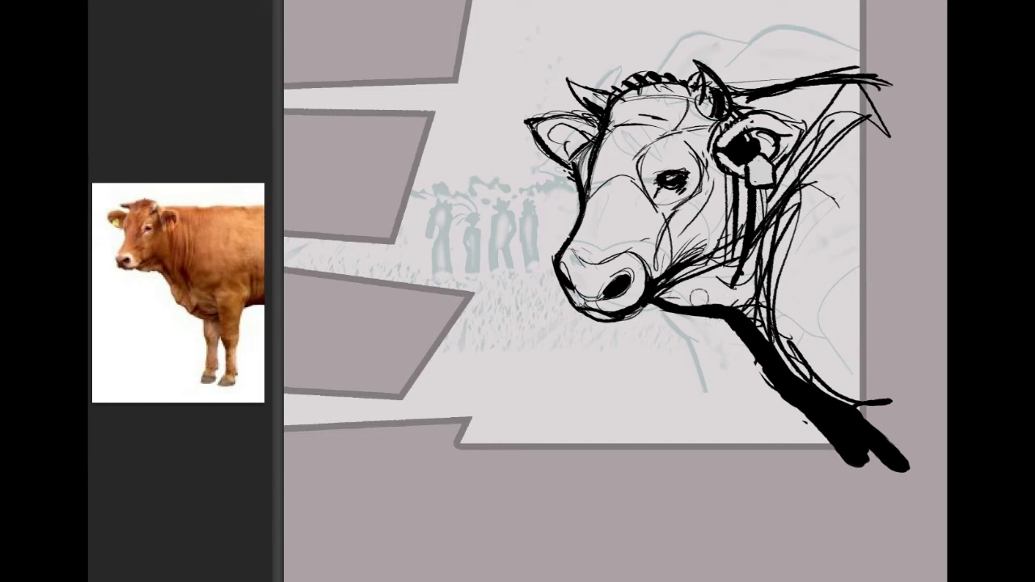
mouse_move(760, 343)
mouse_down()
mouse_move(880, 467)
mouse_move(910, 455)
mouse_move(823, 359)
mouse_move(844, 386)
mouse_move(840, 405)
mouse_move(899, 428)
mouse_move(872, 442)
mouse_up()
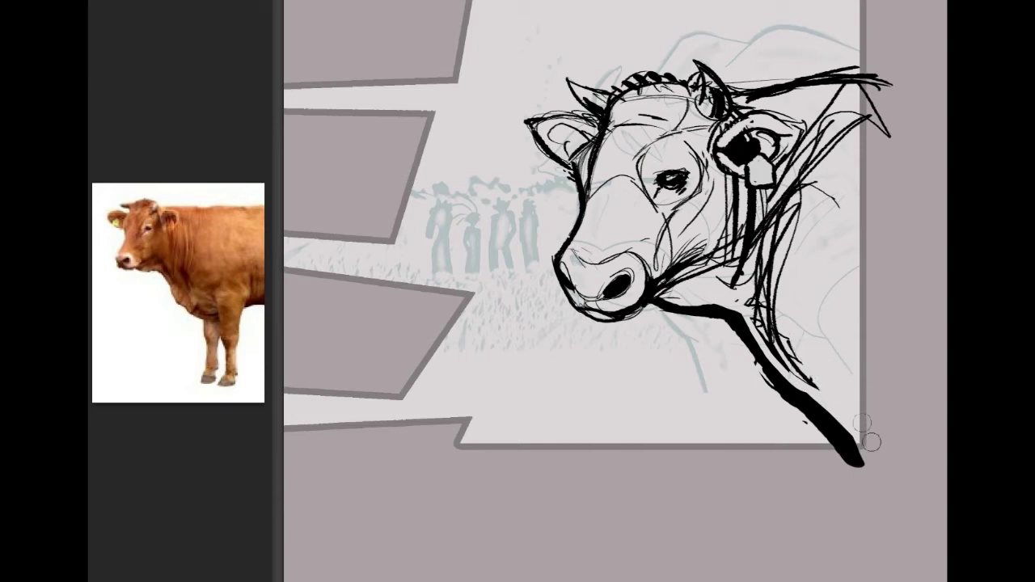
drag(728, 340, 862, 394)
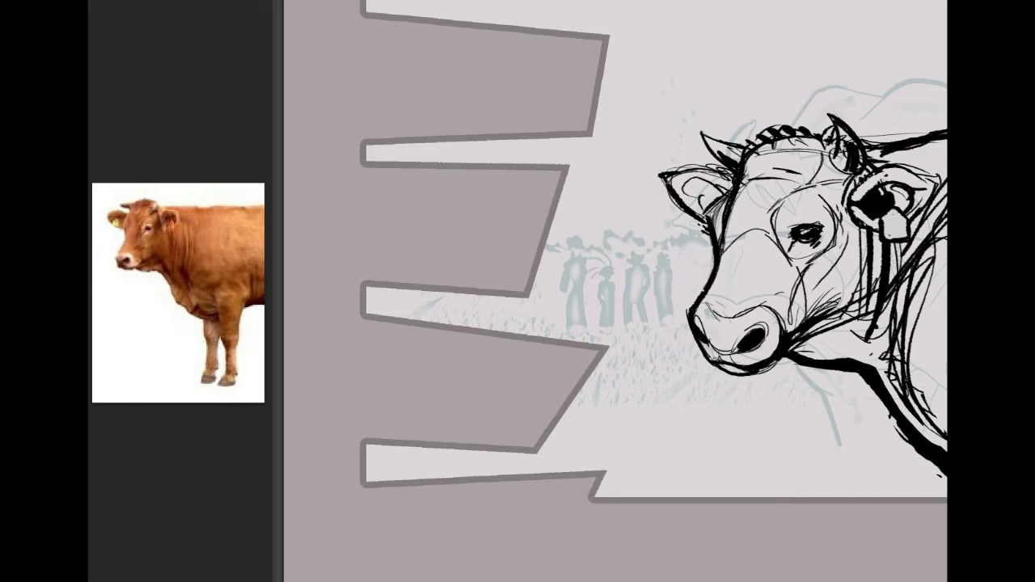
Sketch the first thin grass blades sticking out of the far side of the cow's mouth.
key(ctrl+plus)
key(ctrl+plus)
drag(550, 242, 688, 358)
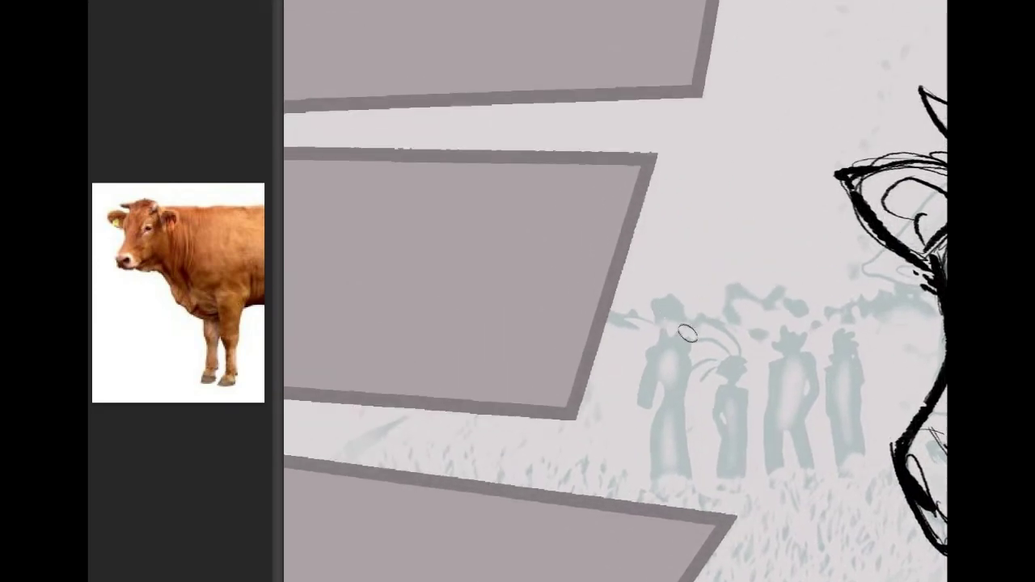
drag(808, 502, 509, 256)
drag(644, 298, 528, 341)
mouse_move(528, 341)
mouse_down()
mouse_move(643, 307)
mouse_move(594, 349)
mouse_up()
mouse_move(889, 118)
mouse_down()
mouse_move(855, 233)
mouse_move(875, 213)
mouse_up()
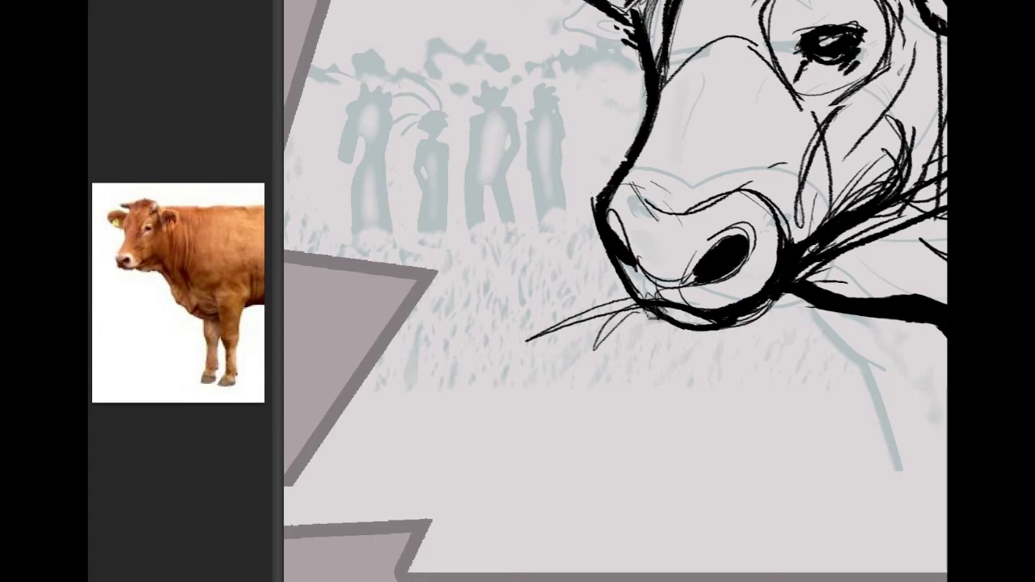
Fill out the mouthful of grass with hanging blades below the chin and spiky blades on both sides.
mouse_move(652, 314)
mouse_down()
mouse_move(629, 378)
mouse_move(670, 485)
mouse_move(665, 327)
mouse_move(746, 418)
mouse_up()
mouse_move(734, 327)
mouse_down()
mouse_move(744, 437)
mouse_move(726, 376)
mouse_move(696, 341)
mouse_move(731, 400)
mouse_move(731, 477)
mouse_up()
mouse_move(760, 322)
mouse_down()
mouse_move(794, 350)
mouse_move(799, 335)
mouse_move(786, 345)
mouse_move(855, 368)
mouse_move(864, 334)
mouse_move(741, 301)
mouse_up()
mouse_move(647, 301)
mouse_down()
mouse_move(573, 296)
mouse_move(550, 310)
mouse_move(590, 328)
mouse_up()
drag(557, 365, 629, 317)
mouse_move(523, 301)
mouse_down()
mouse_move(579, 344)
mouse_move(643, 321)
mouse_move(596, 377)
mouse_move(584, 416)
mouse_move(621, 358)
mouse_move(582, 472)
mouse_up()
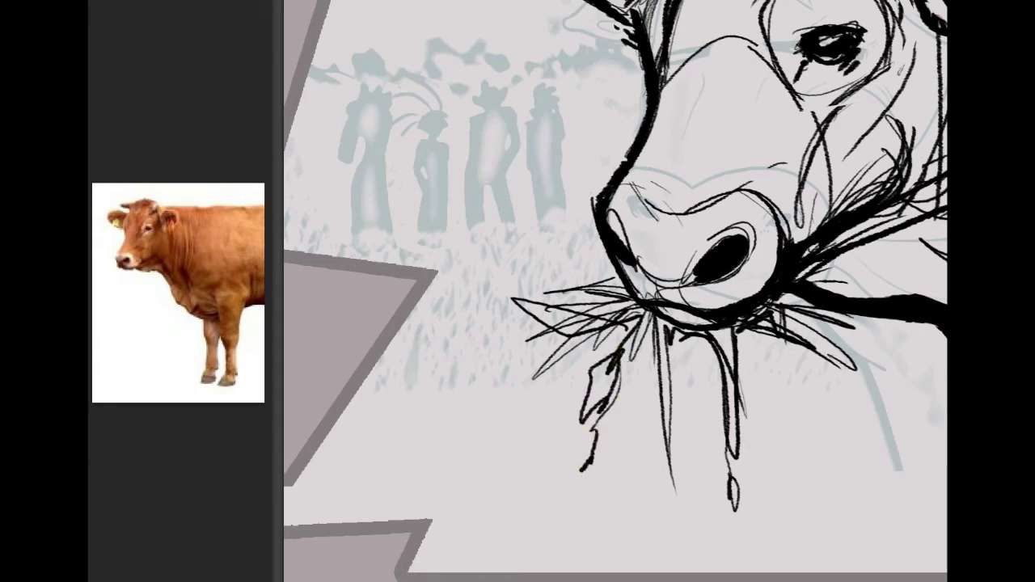
Sketch the shoulders, arms and long body of the leftmost background figure over its faded silhouette.
drag(595, 176, 811, 338)
mouse_move(571, 261)
mouse_down()
mouse_move(571, 290)
mouse_move(574, 271)
mouse_move(596, 306)
mouse_move(614, 284)
mouse_move(593, 313)
mouse_move(570, 296)
mouse_move(604, 314)
mouse_move(607, 303)
mouse_move(572, 288)
mouse_move(592, 320)
mouse_move(571, 285)
mouse_move(586, 313)
mouse_move(577, 398)
mouse_move(572, 349)
mouse_move(591, 399)
mouse_move(609, 353)
mouse_move(612, 303)
mouse_move(599, 285)
mouse_move(567, 302)
mouse_move(570, 287)
mouse_move(557, 372)
mouse_up()
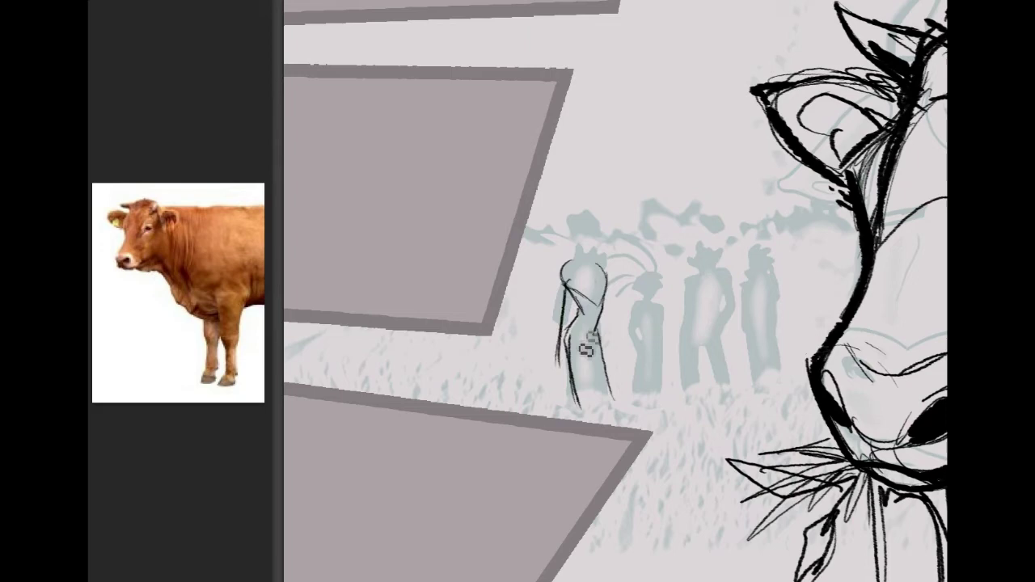
drag(611, 312, 611, 381)
drag(573, 314, 558, 375)
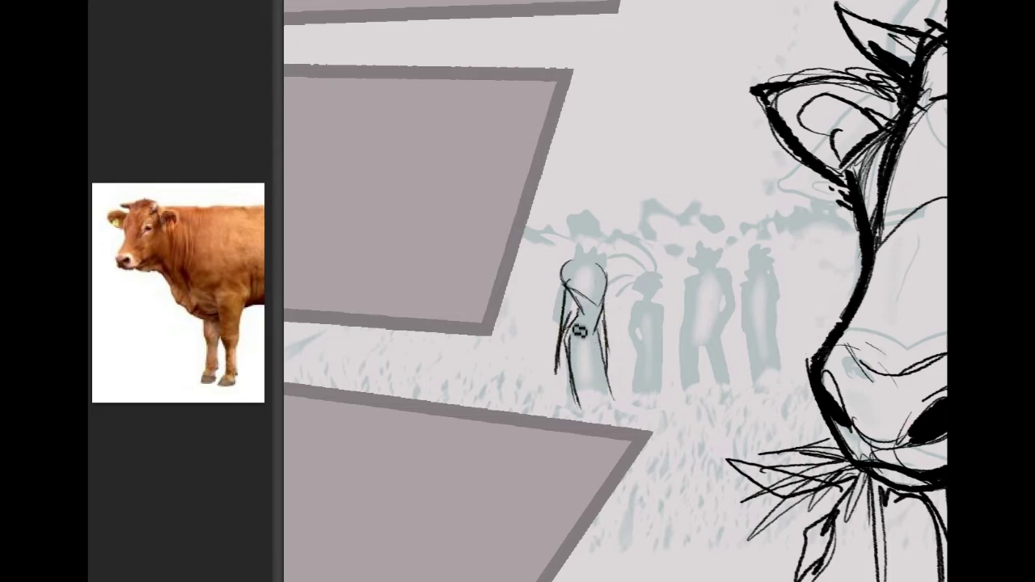
drag(575, 314, 582, 357)
drag(569, 402, 598, 327)
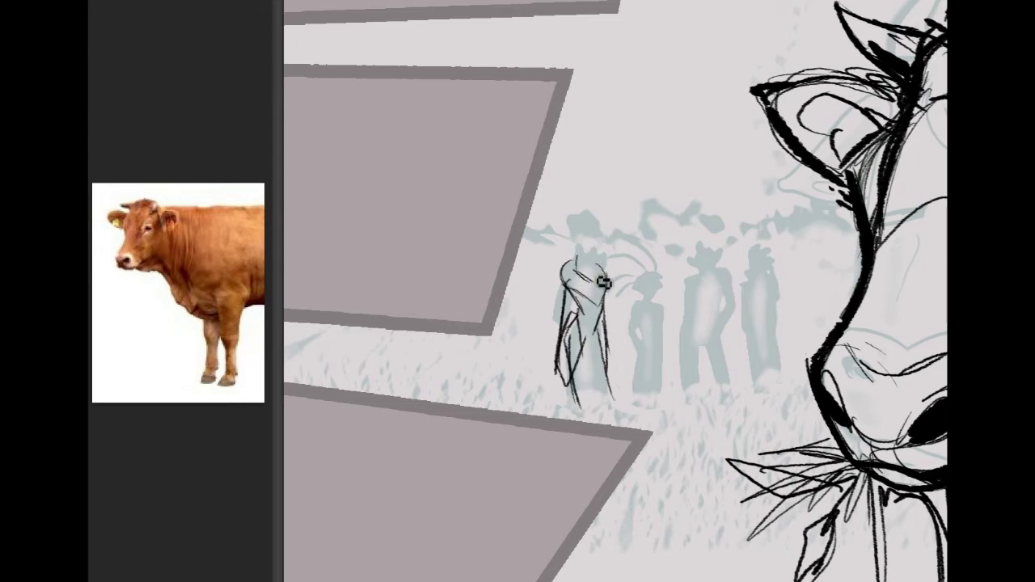
Add the leftmost figure's head and pointed shoulder shapes, and draw a ground line at its feet.
drag(601, 275, 598, 279)
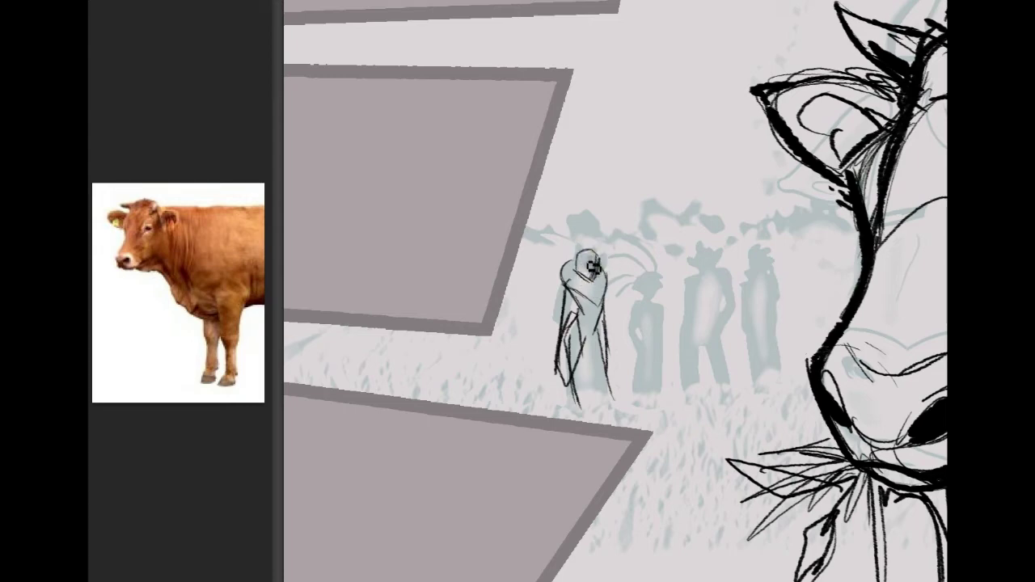
mouse_move(601, 264)
mouse_down()
mouse_move(594, 247)
mouse_move(599, 259)
mouse_up()
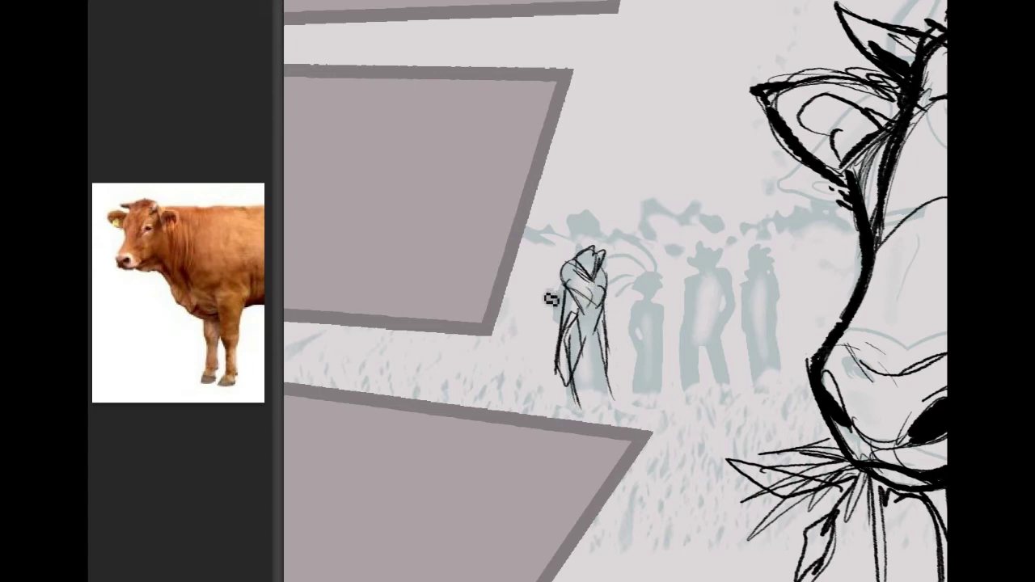
drag(573, 257, 557, 320)
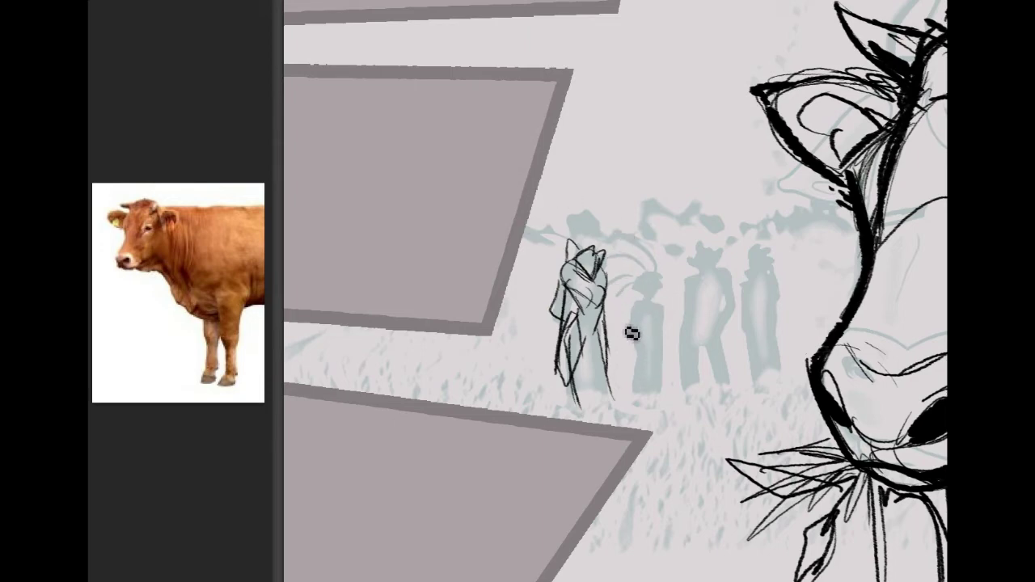
drag(589, 404, 655, 407)
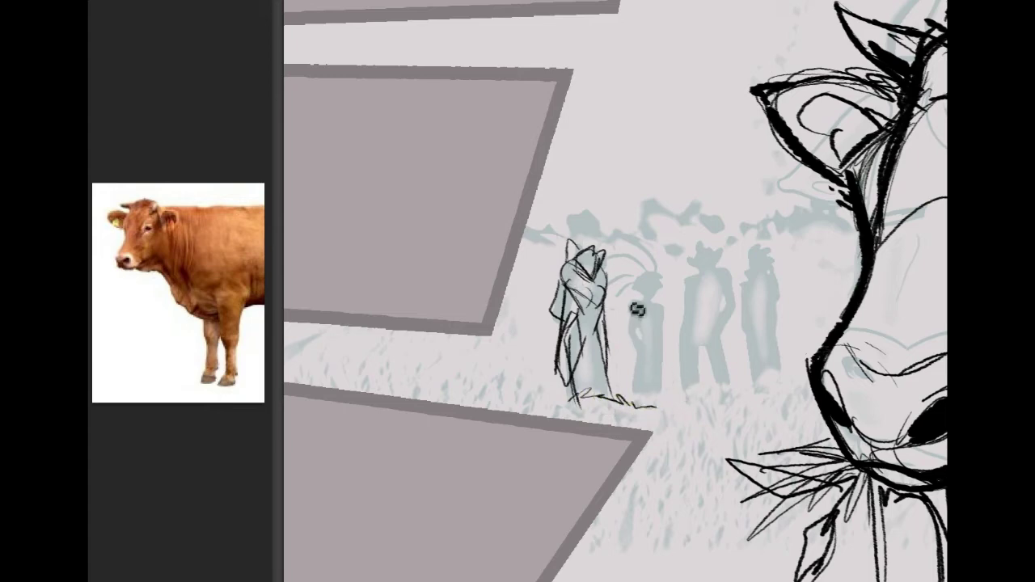
Sketch the boxy torso of the small figure beside the leftmost one, redoing its side and adding outstretched arms.
mouse_move(626, 304)
mouse_down()
mouse_move(625, 338)
mouse_move(664, 326)
mouse_move(668, 344)
mouse_move(632, 334)
mouse_move(658, 346)
mouse_up()
mouse_move(627, 305)
mouse_down()
mouse_move(643, 360)
mouse_move(637, 323)
mouse_move(657, 316)
mouse_move(663, 335)
mouse_move(645, 350)
mouse_move(665, 352)
mouse_move(634, 345)
mouse_up()
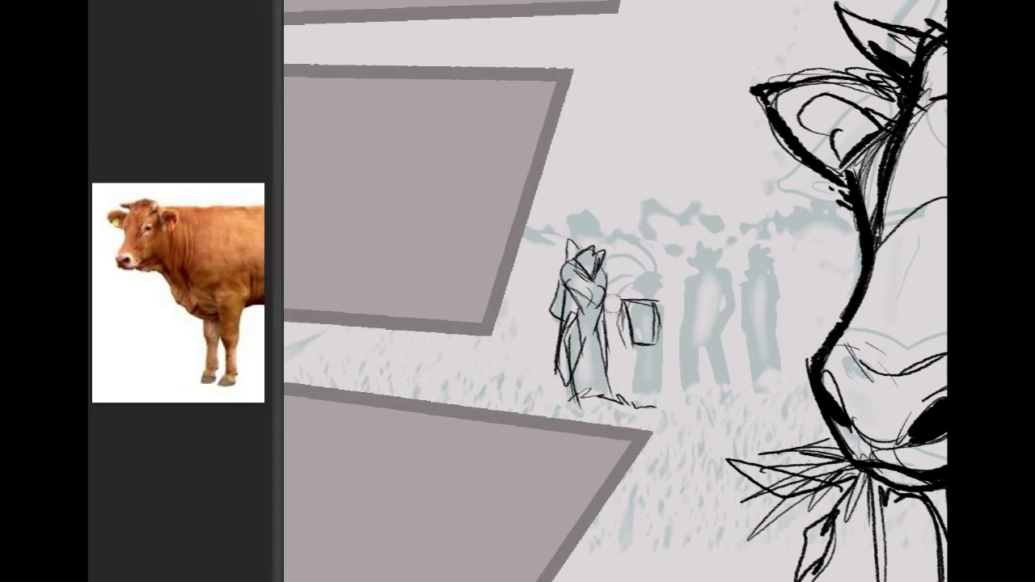
key(ctrl+z)
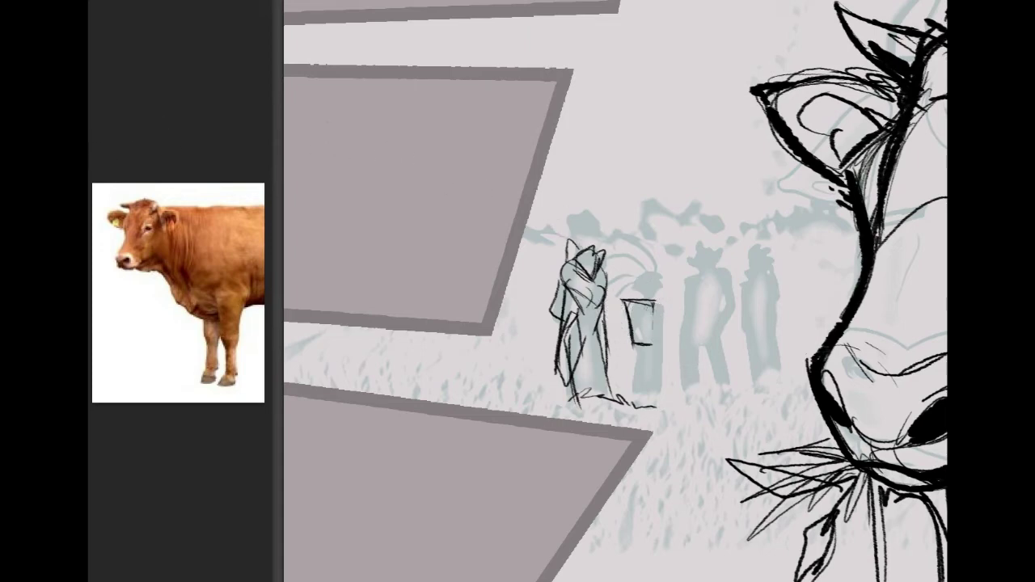
mouse_move(628, 314)
mouse_down()
mouse_move(606, 300)
mouse_move(677, 301)
mouse_up()
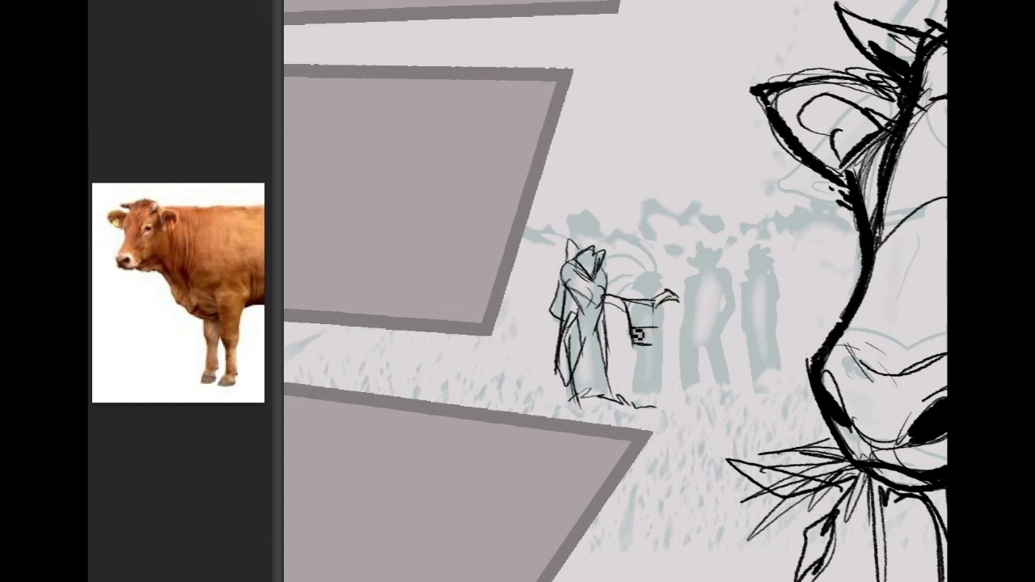
Add the small figure's spread legs, oval head, curved plume and pointed hand.
mouse_move(629, 303)
mouse_down()
mouse_move(636, 336)
mouse_move(664, 336)
mouse_move(666, 313)
mouse_move(656, 338)
mouse_move(627, 354)
mouse_move(637, 370)
mouse_move(660, 338)
mouse_move(653, 361)
mouse_move(626, 351)
mouse_move(619, 394)
mouse_move(634, 354)
mouse_move(613, 386)
mouse_up()
mouse_move(621, 360)
mouse_down()
mouse_move(651, 356)
mouse_move(671, 395)
mouse_up()
mouse_move(655, 360)
mouse_down()
mouse_move(671, 400)
mouse_move(647, 365)
mouse_move(669, 400)
mouse_move(651, 300)
mouse_move(639, 324)
mouse_move(655, 285)
mouse_move(610, 207)
mouse_move(649, 276)
mouse_up()
key(ctrl+z)
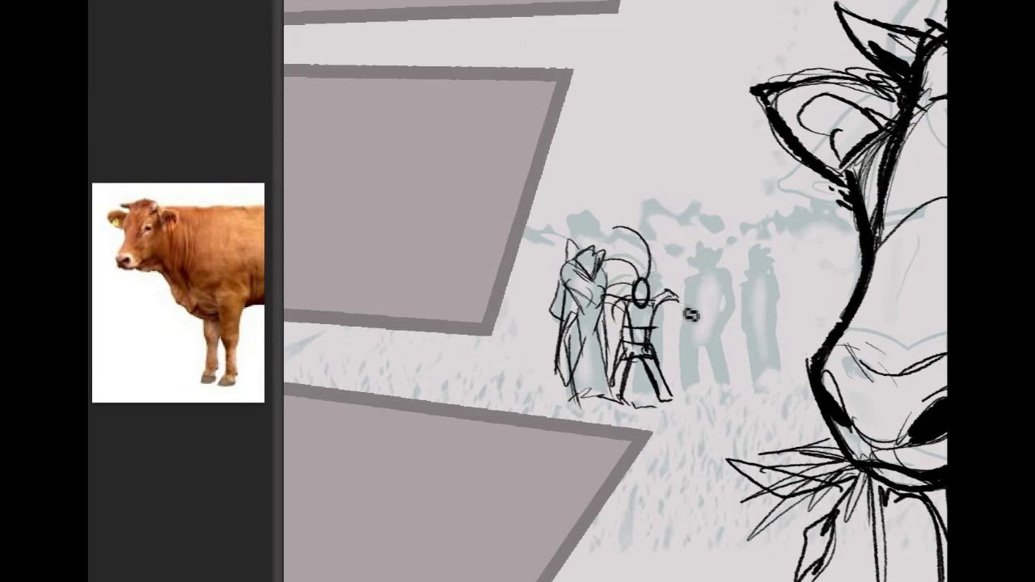
drag(687, 308, 696, 312)
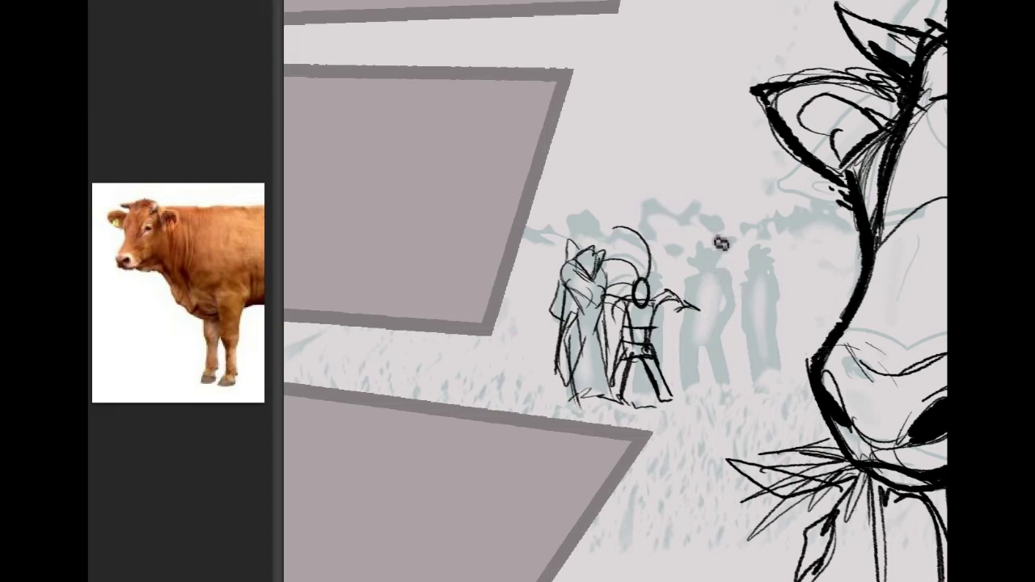
mouse_move(623, 163)
mouse_down()
mouse_move(904, 541)
mouse_move(798, 324)
mouse_up()
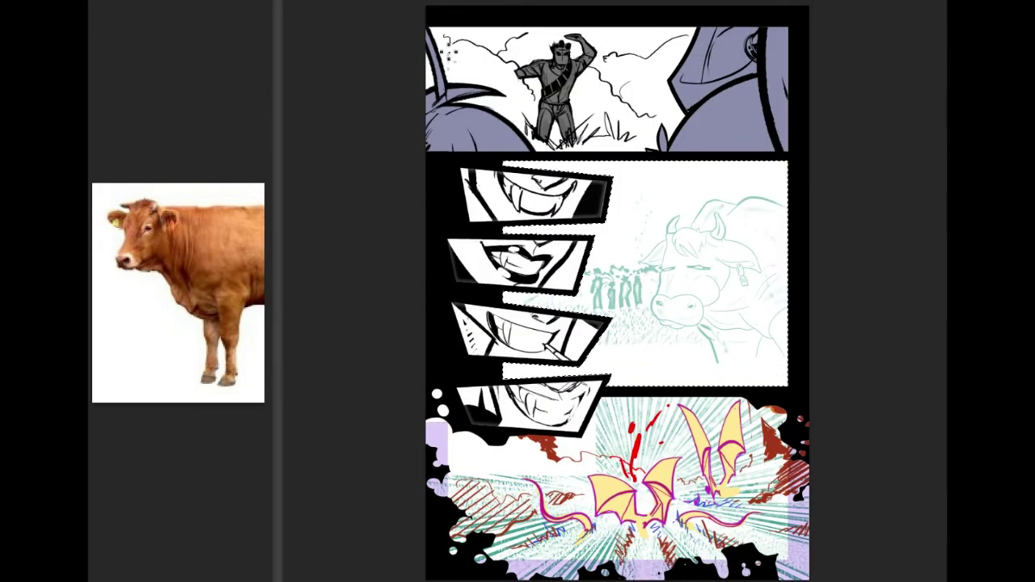
key(ctrl+d)
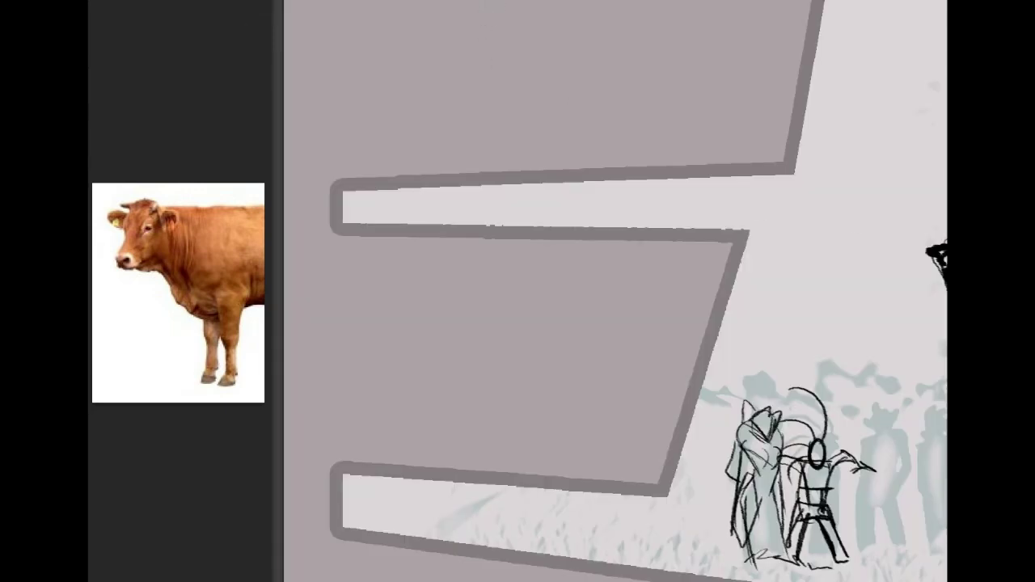
Sketch the figure nearest the cow with an oval head, boxy torso, hanging arms and straight legs.
drag(850, 413, 676, 321)
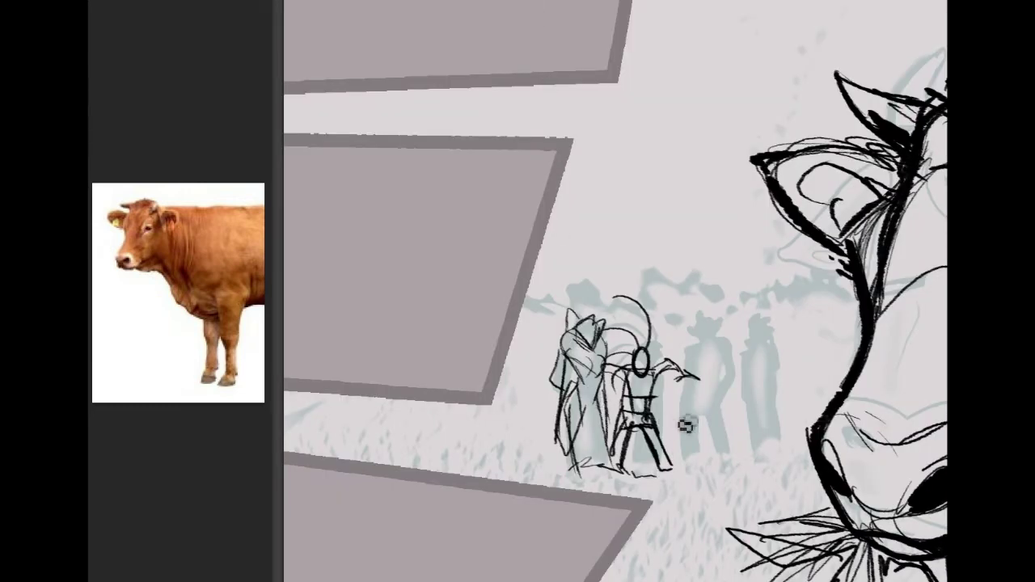
drag(942, 474, 851, 320)
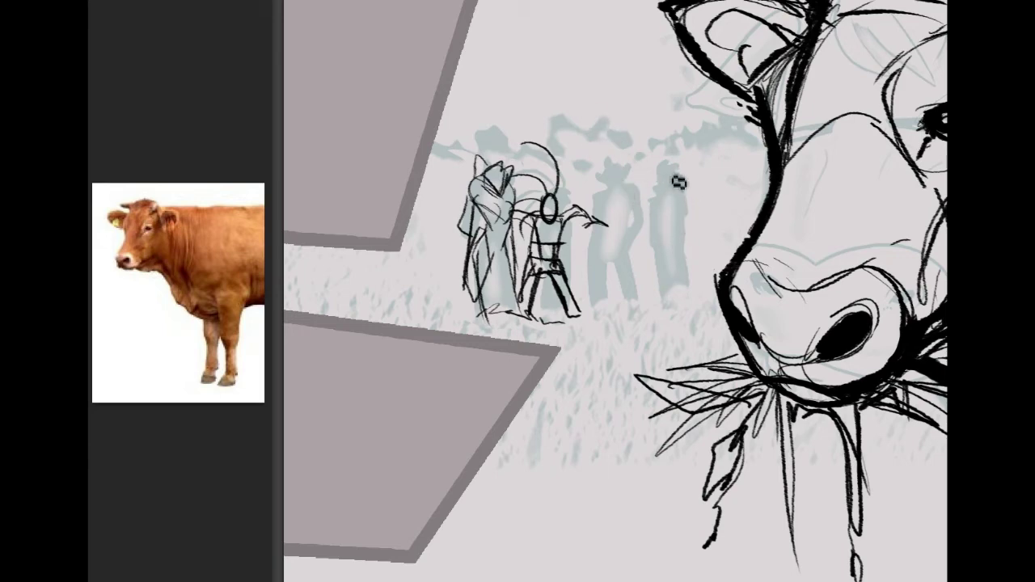
drag(671, 167, 673, 172)
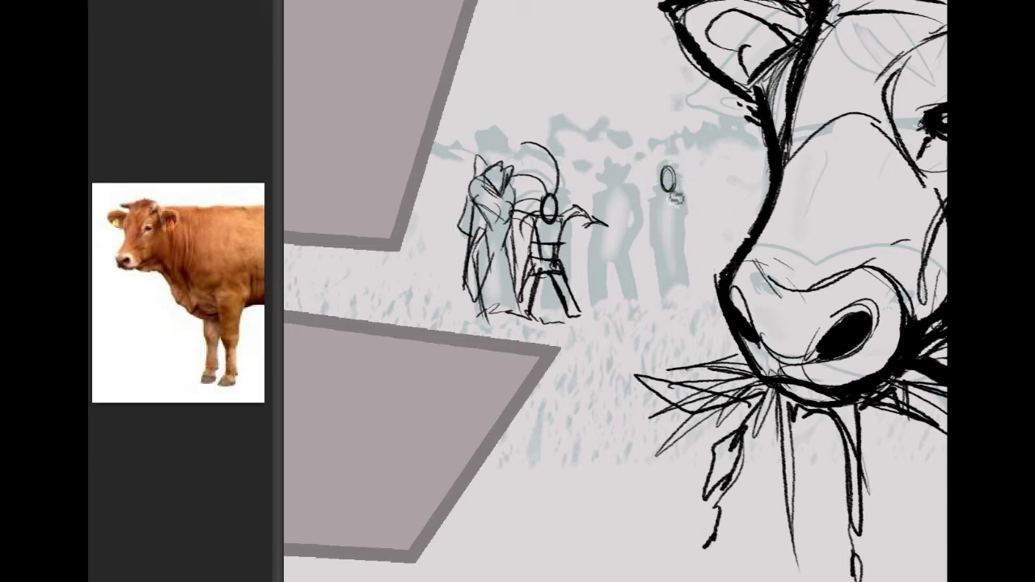
mouse_move(654, 193)
mouse_down()
mouse_move(690, 201)
mouse_move(690, 229)
mouse_move(664, 220)
mouse_move(661, 207)
mouse_move(664, 230)
mouse_move(688, 207)
mouse_move(684, 237)
mouse_up()
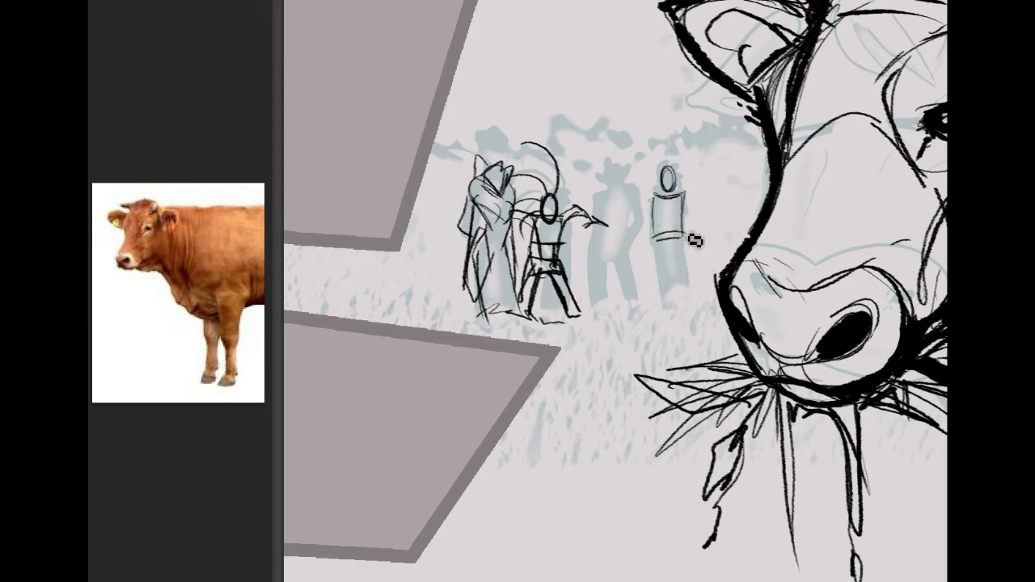
mouse_move(652, 193)
mouse_down()
mouse_move(653, 226)
mouse_move(693, 210)
mouse_move(694, 198)
mouse_move(715, 244)
mouse_up()
mouse_move(640, 220)
mouse_down()
mouse_move(639, 259)
mouse_move(654, 236)
mouse_move(684, 236)
mouse_move(658, 246)
mouse_move(676, 245)
mouse_move(659, 248)
mouse_move(655, 309)
mouse_up()
drag(685, 248, 689, 301)
mouse_move(672, 261)
mouse_down()
mouse_move(700, 307)
mouse_move(678, 274)
mouse_move(667, 306)
mouse_up()
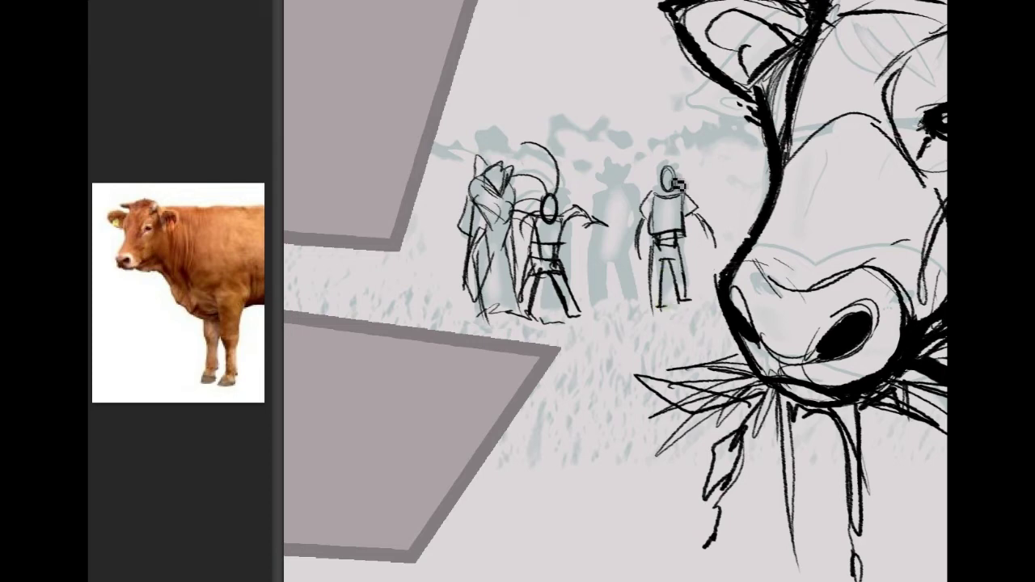
Add a feathered hat and a shoulder line to the figure nearest the cow.
mouse_move(656, 156)
mouse_down()
mouse_move(672, 167)
mouse_move(652, 172)
mouse_move(657, 194)
mouse_up()
mouse_move(655, 196)
mouse_down()
mouse_move(653, 236)
mouse_move(687, 235)
mouse_up()
mouse_move(682, 168)
mouse_down()
mouse_move(678, 186)
mouse_move(653, 152)
mouse_up()
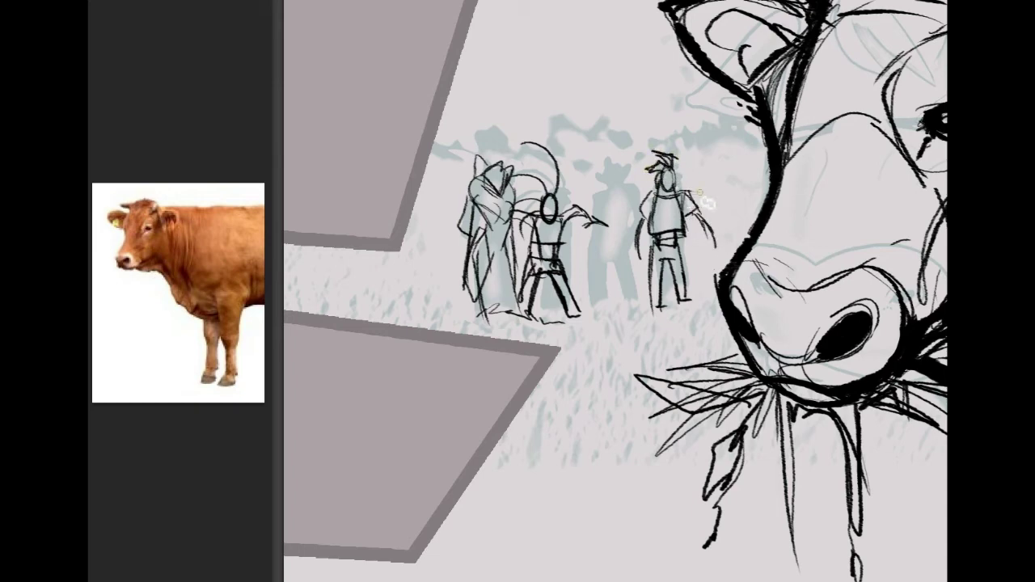
Select the two leftmost figures, shrink them slightly and move them away from the cow to open a gap.
mouse_move(438, 200)
mouse_down()
mouse_move(596, 153)
mouse_move(619, 296)
mouse_move(416, 272)
mouse_move(437, 174)
mouse_up()
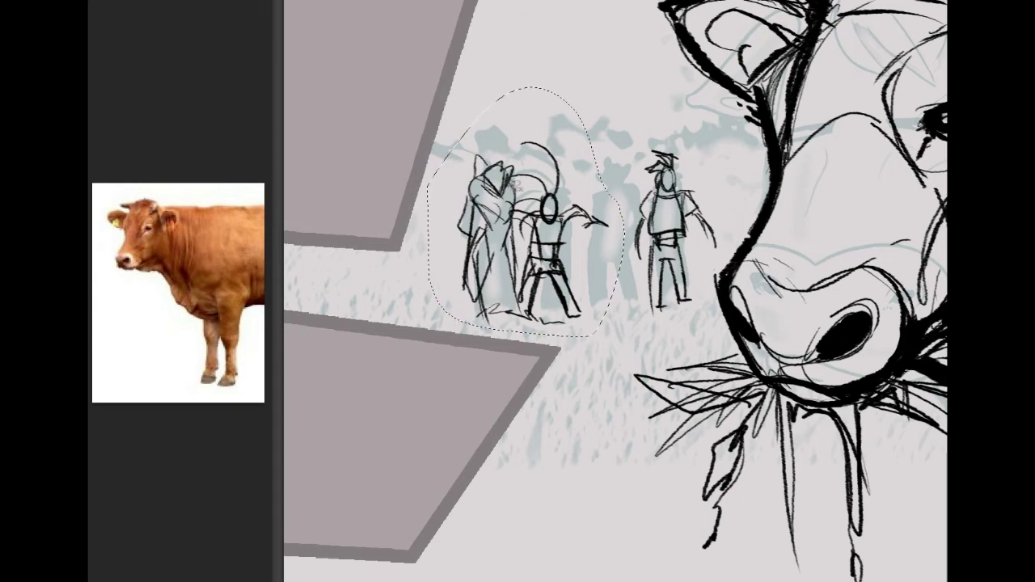
key(ctrl+t)
drag(624, 87, 607, 101)
drag(539, 202, 511, 195)
drag(596, 236, 593, 247)
drag(516, 264, 510, 265)
key(Return)
key(ctrl+d)
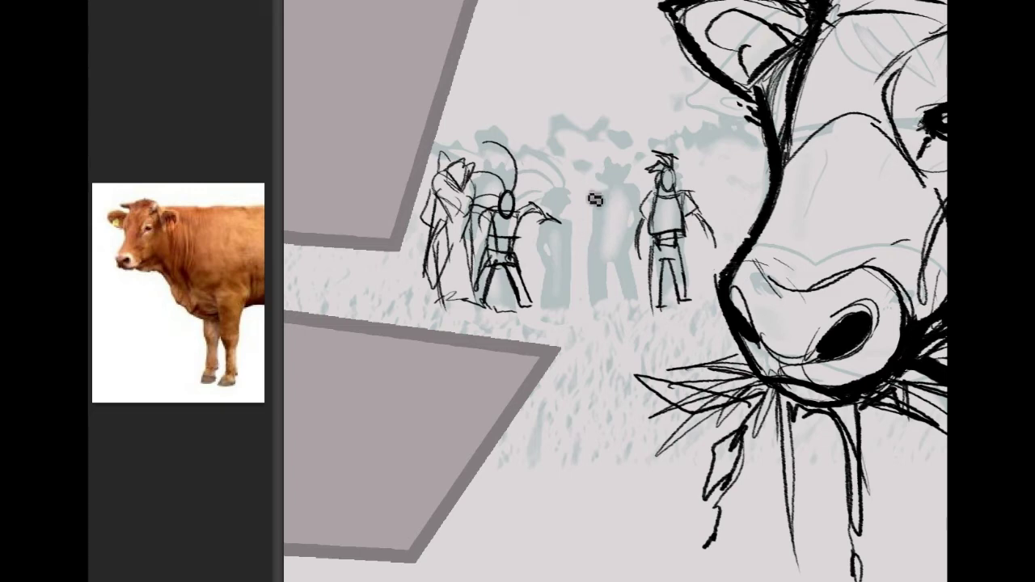
Sketch a broad figure in the gap with an oval head, crown, wide shoulders and a tapering chest.
drag(589, 172, 593, 163)
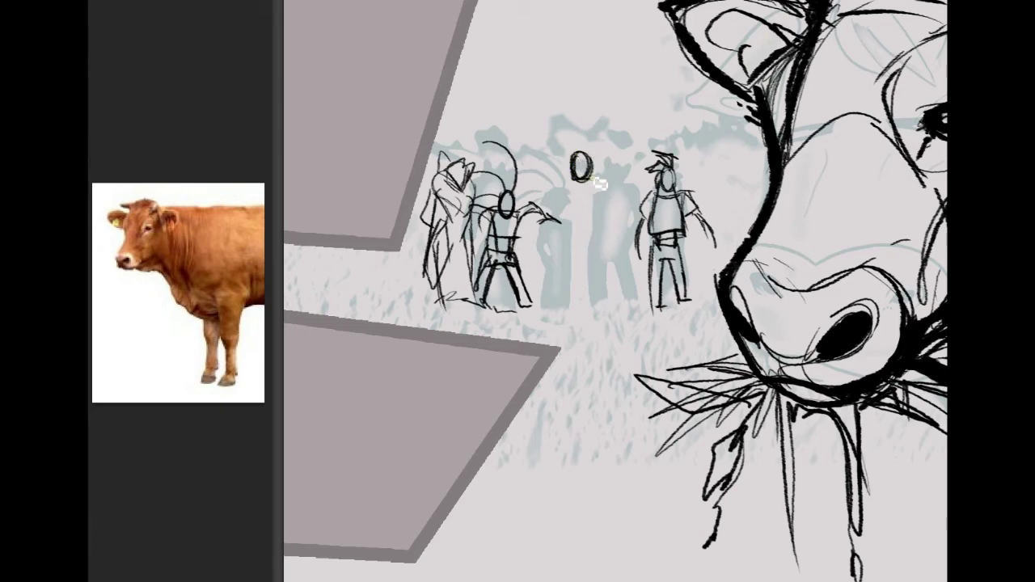
drag(576, 153, 597, 159)
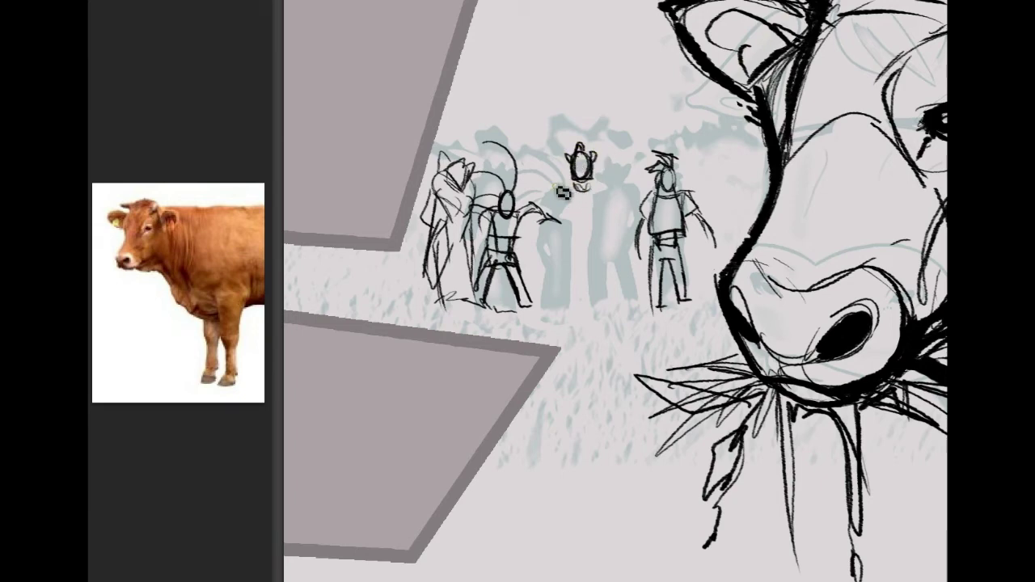
mouse_move(553, 186)
mouse_down()
mouse_move(618, 194)
mouse_move(567, 191)
mouse_up()
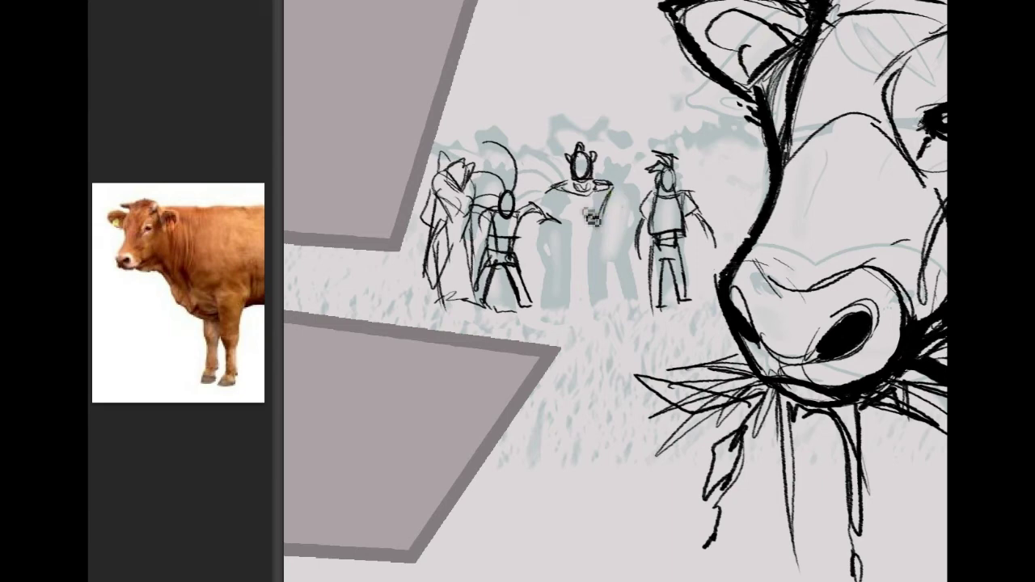
drag(559, 237, 600, 228)
mouse_move(552, 187)
mouse_down()
mouse_move(570, 210)
mouse_move(574, 248)
mouse_move(600, 229)
mouse_up()
drag(617, 192, 599, 244)
mouse_move(563, 180)
mouse_down()
mouse_move(550, 190)
mouse_move(567, 192)
mouse_up()
Draw the crowned figure's waist and two wide-set legs.
mouse_move(585, 271)
mouse_down()
mouse_move(565, 245)
mouse_move(562, 261)
mouse_move(604, 252)
mouse_up()
mouse_move(602, 240)
mouse_down()
mouse_move(571, 280)
mouse_move(579, 255)
mouse_move(565, 260)
mouse_move(556, 297)
mouse_up()
drag(558, 249, 552, 289)
drag(589, 256, 565, 315)
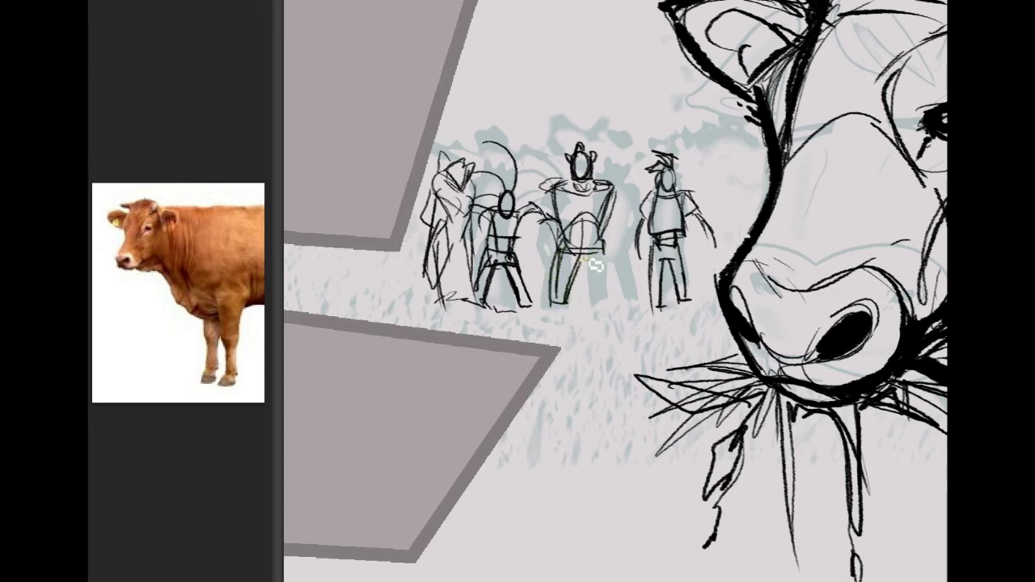
drag(590, 254, 621, 307)
Sketch the crowned figure's bent arms with the hands resting on the hips.
drag(559, 204, 555, 230)
drag(552, 188, 564, 221)
mouse_move(621, 187)
mouse_down()
mouse_move(641, 223)
mouse_move(620, 248)
mouse_up()
drag(639, 209, 600, 246)
mouse_move(564, 191)
mouse_down()
mouse_move(532, 230)
mouse_move(558, 250)
mouse_move(535, 212)
mouse_up()
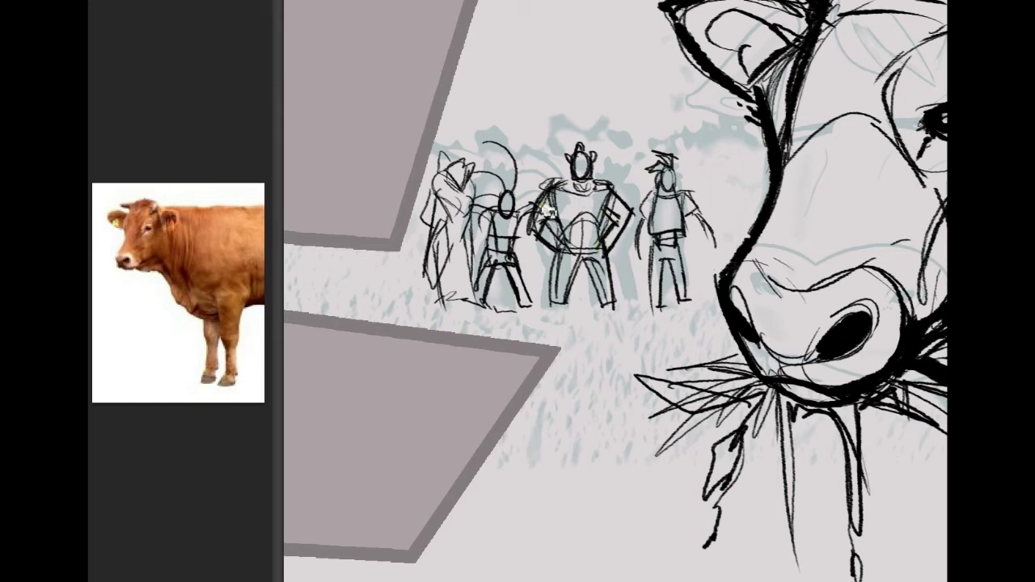
Add a diagonal chest strap and torso lines to the crowned figure, and rework the arm of the figure nearest the cow.
mouse_move(578, 186)
mouse_down()
mouse_move(626, 184)
mouse_move(553, 243)
mouse_up()
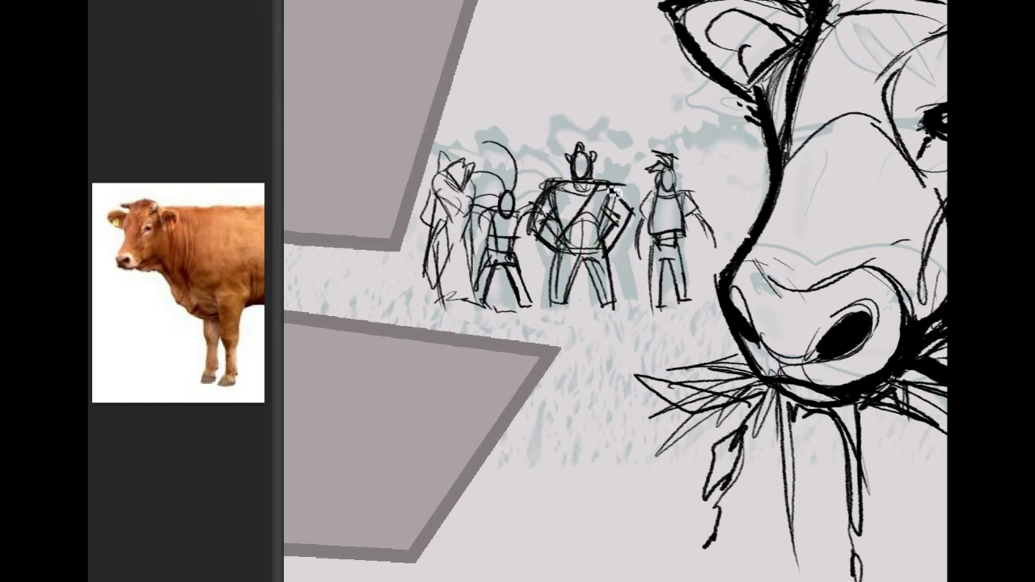
drag(612, 190, 607, 243)
drag(571, 251, 591, 253)
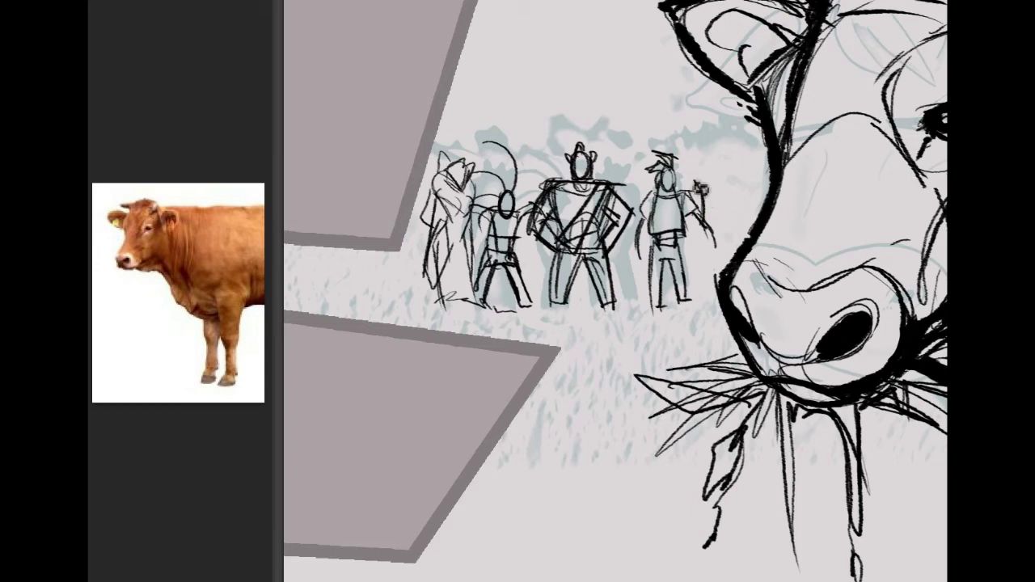
drag(697, 190, 709, 195)
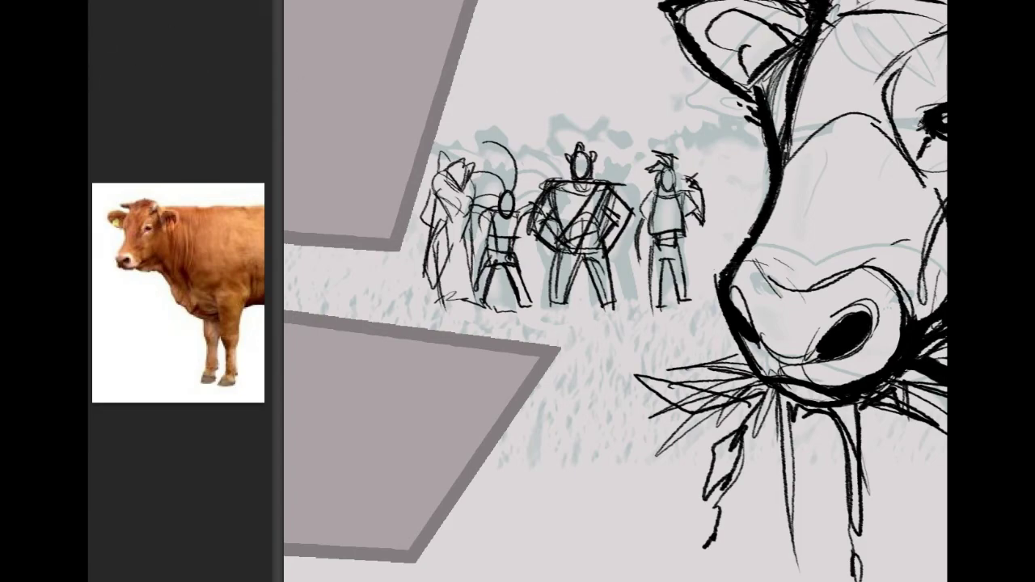
Select all four background figures and distort them slightly, stretching the group upward and outward at the end nearest the cow.
mouse_move(945, 237)
mouse_down()
mouse_move(914, 255)
mouse_move(882, 408)
mouse_move(929, 245)
mouse_up()
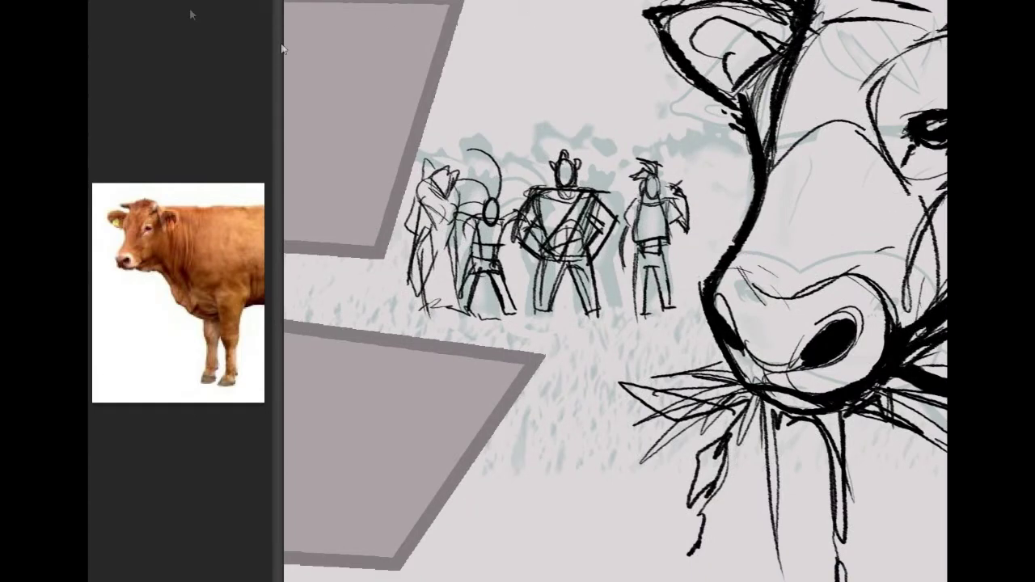
mouse_move(556, 121)
mouse_down()
mouse_move(666, 142)
mouse_move(697, 170)
mouse_up()
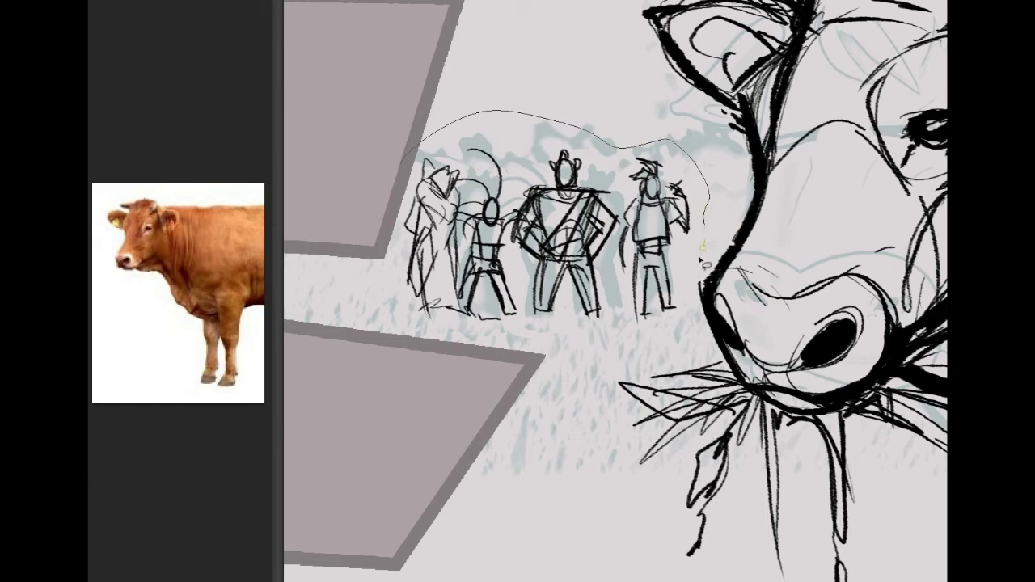
drag(428, 355, 413, 154)
key(ctrl+t)
drag(539, 110, 537, 106)
drag(711, 353, 712, 362)
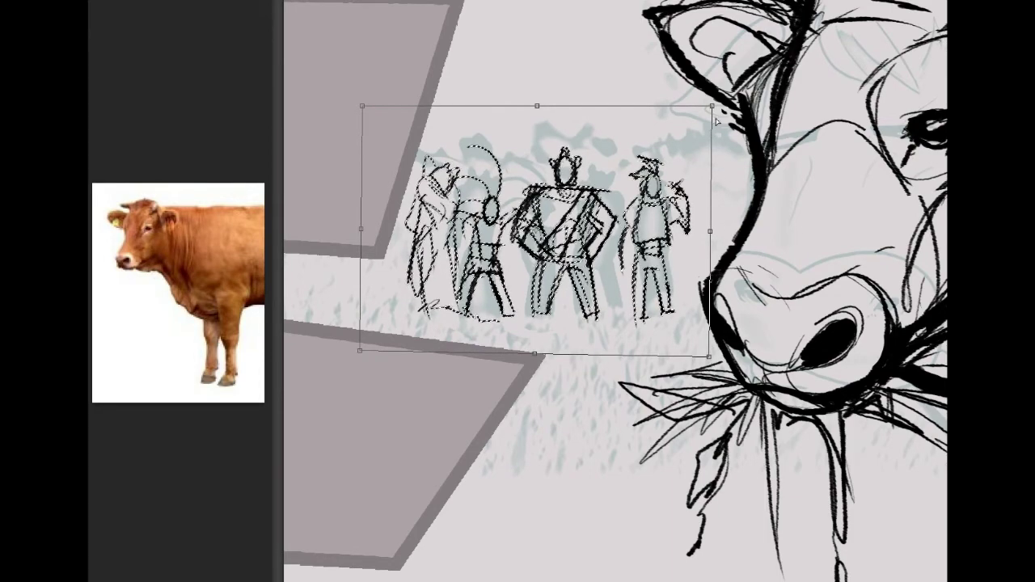
drag(713, 106, 716, 104)
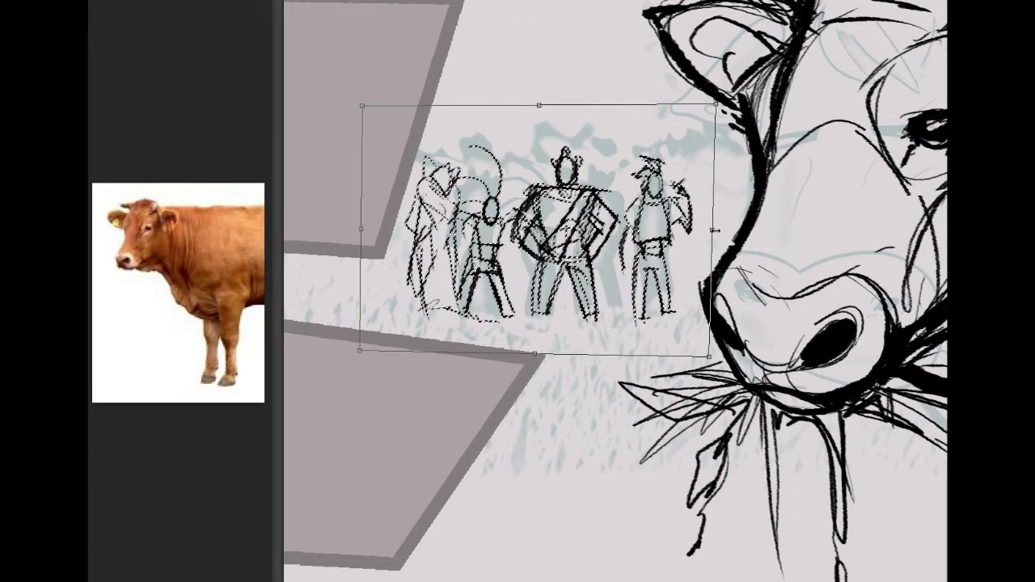
drag(715, 230, 720, 227)
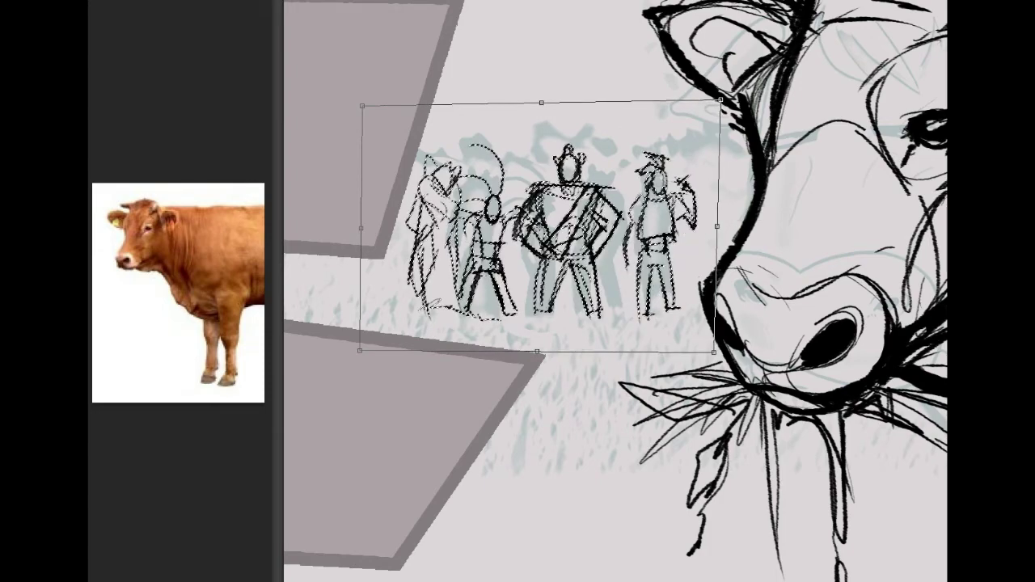
key(Return)
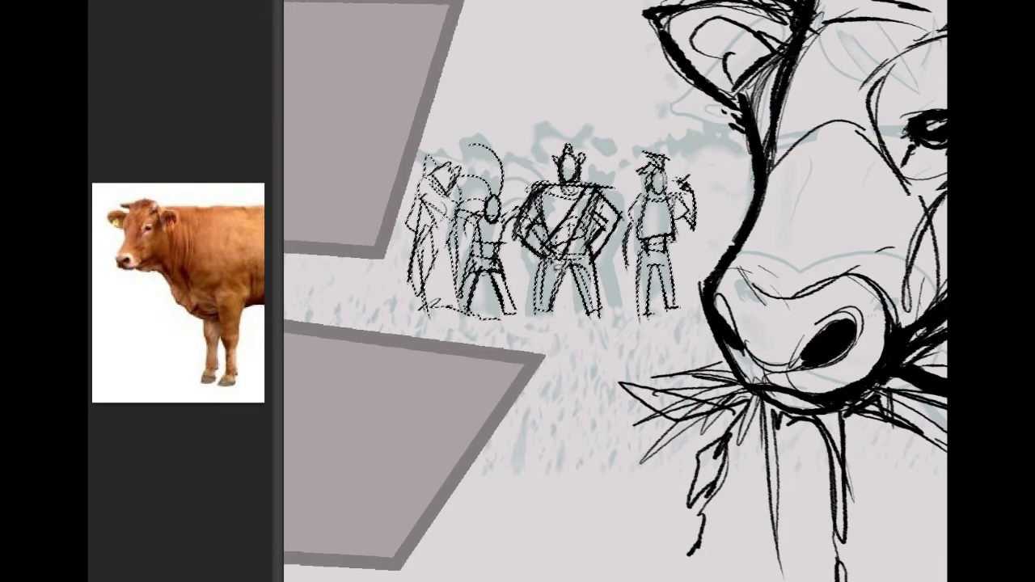
key(ctrl+d)
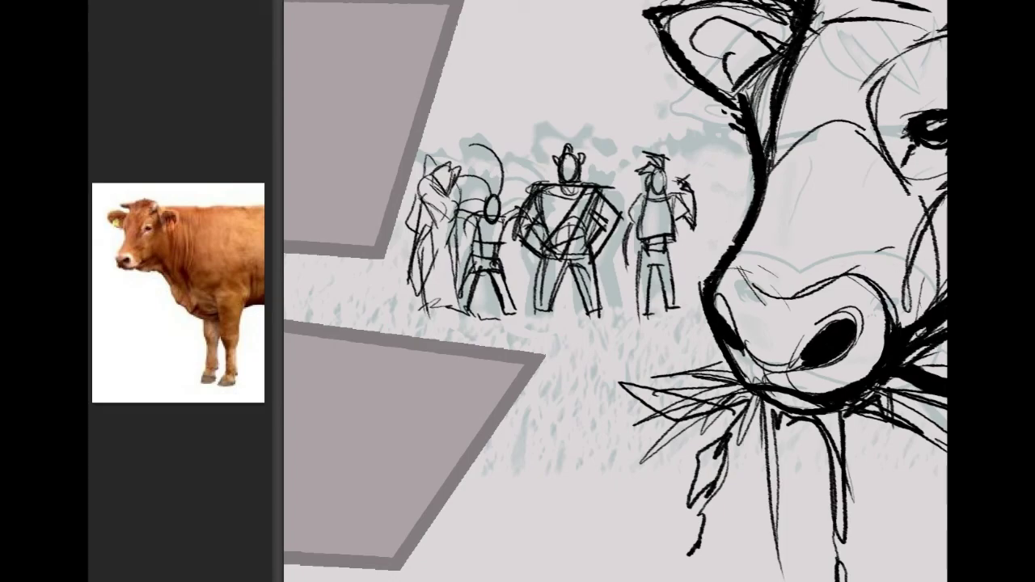
Add short, rough fur strokes along the bridge of the cow's nose.
mouse_move(728, 243)
mouse_down()
mouse_move(533, 444)
mouse_move(669, 354)
mouse_move(697, 266)
mouse_move(658, 288)
mouse_move(705, 280)
mouse_up()
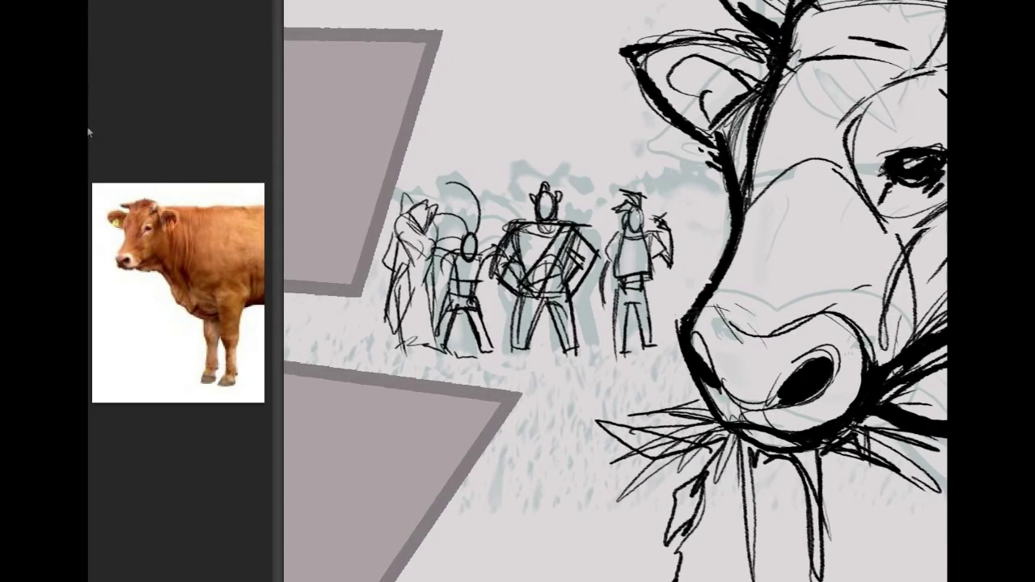
mouse_move(704, 76)
mouse_down()
mouse_move(708, 68)
mouse_move(718, 92)
mouse_move(742, 79)
mouse_up()
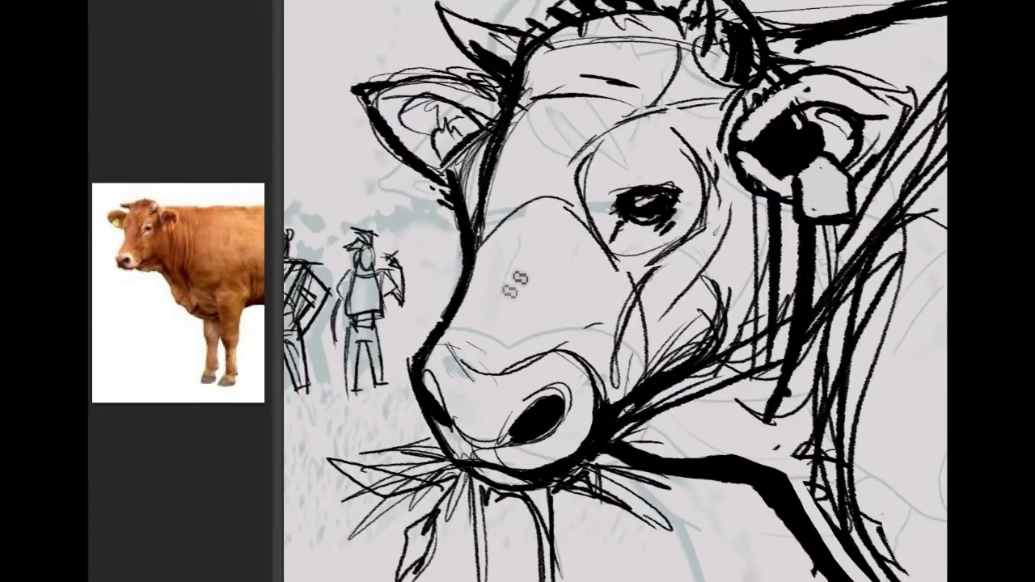
drag(516, 258, 486, 282)
mouse_move(496, 282)
mouse_down()
mouse_move(490, 304)
mouse_move(515, 321)
mouse_up()
drag(541, 214, 560, 244)
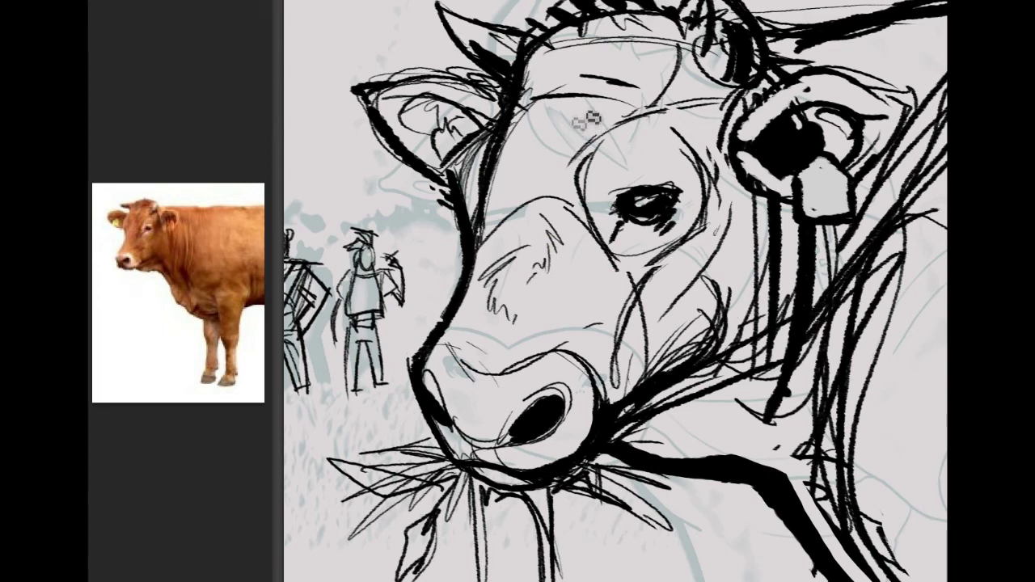
Shade above the cow's eye, across its cheek and under its jaw with diagonal hatching.
mouse_move(604, 146)
mouse_down()
mouse_move(647, 128)
mouse_move(568, 206)
mouse_move(576, 225)
mouse_up()
drag(729, 235, 652, 276)
mouse_move(721, 253)
mouse_down()
mouse_move(643, 290)
mouse_move(636, 304)
mouse_up()
mouse_move(705, 271)
mouse_down()
mouse_move(625, 316)
mouse_move(595, 390)
mouse_move(671, 393)
mouse_move(661, 412)
mouse_move(797, 370)
mouse_move(753, 420)
mouse_move(802, 412)
mouse_up()
Letter the number 51 on the cow's ear tag and draw border lines around it.
mouse_move(813, 186)
mouse_down()
mouse_move(813, 206)
mouse_move(824, 182)
mouse_up()
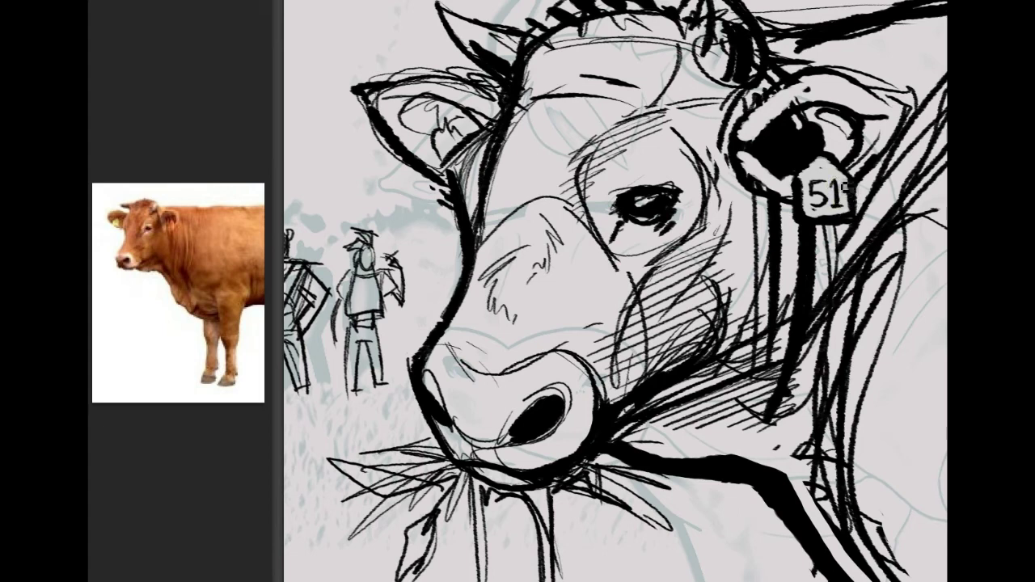
drag(803, 180, 846, 179)
drag(805, 208, 861, 204)
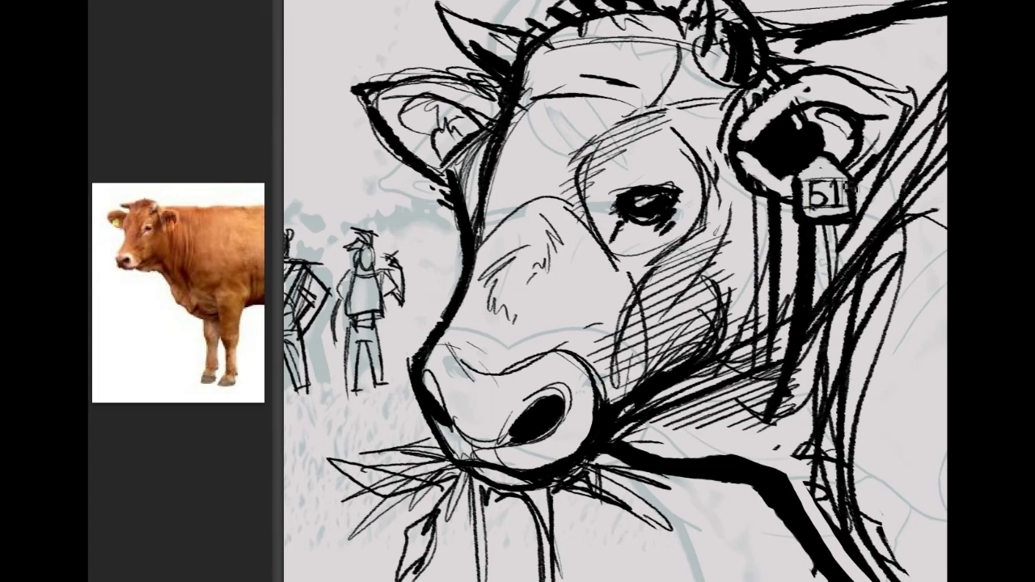
Draw a small hole at the top of the cow's ear tag, above the number.
mouse_move(820, 164)
mouse_down()
mouse_move(823, 175)
mouse_move(823, 164)
mouse_up()
mouse_move(566, 243)
mouse_down()
mouse_move(601, 292)
mouse_move(721, 397)
mouse_move(793, 437)
mouse_move(604, 482)
mouse_move(832, 398)
mouse_move(703, 154)
mouse_move(571, 106)
mouse_up()
mouse_move(728, 437)
mouse_down()
mouse_move(416, 141)
mouse_move(580, 409)
mouse_move(695, 531)
mouse_move(880, 328)
mouse_move(761, 412)
mouse_up()
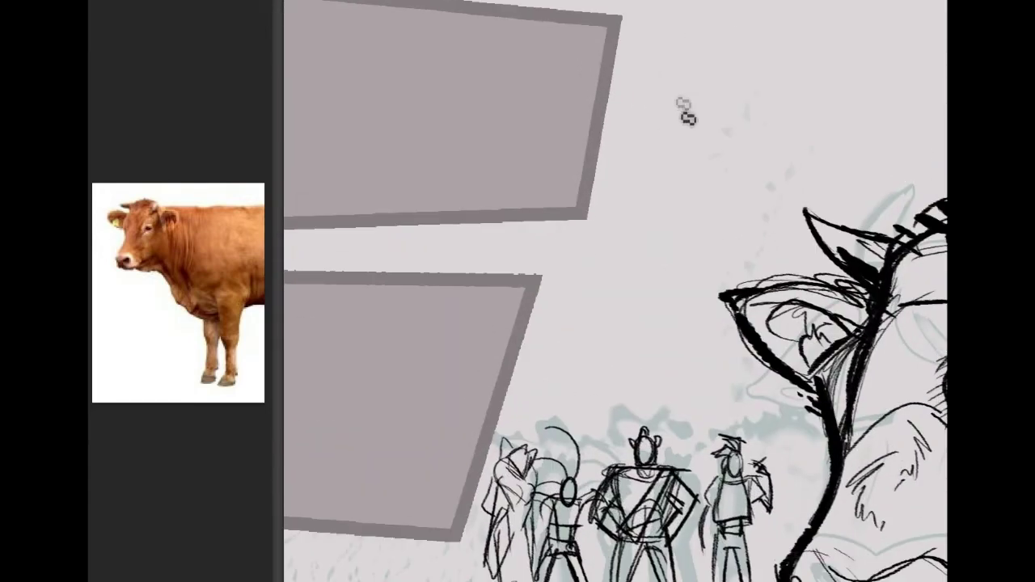
mouse_move(921, 324)
mouse_down()
mouse_move(859, 76)
mouse_move(890, 569)
mouse_up()
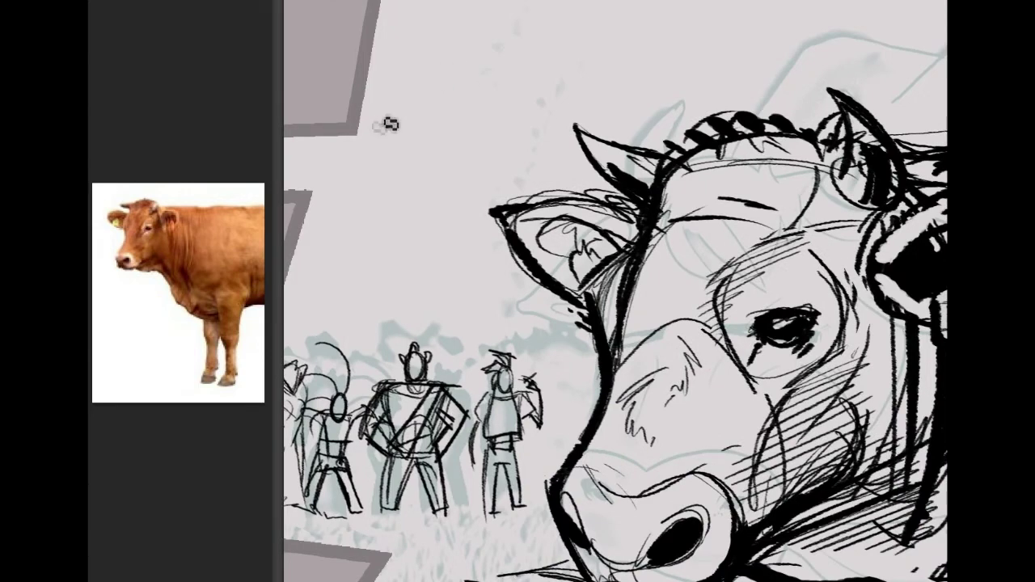
drag(422, 78, 467, 142)
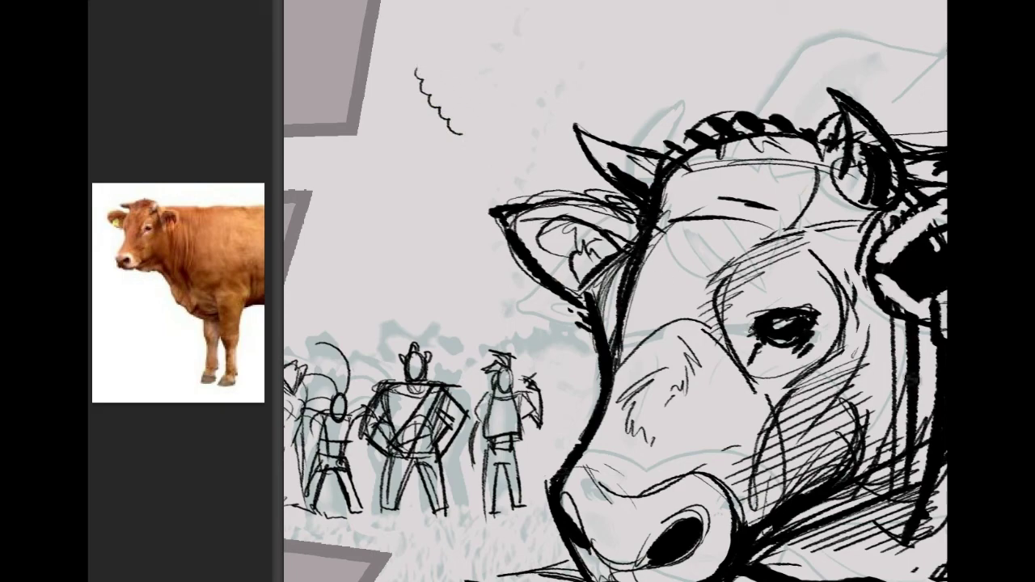
key(ctrl+z)
Select all four background figures and move them slightly toward the cow as a group, then deselect them.
drag(830, 313, 884, 221)
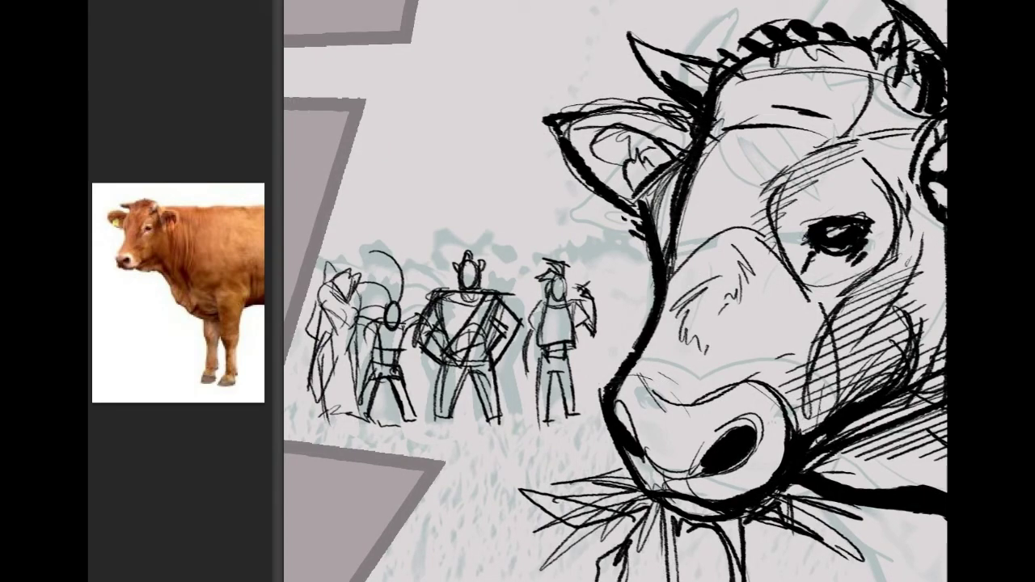
drag(830, 313, 846, 274)
mouse_move(749, 313)
mouse_down()
mouse_move(1034, 480)
mouse_move(742, 309)
mouse_move(863, 311)
mouse_up()
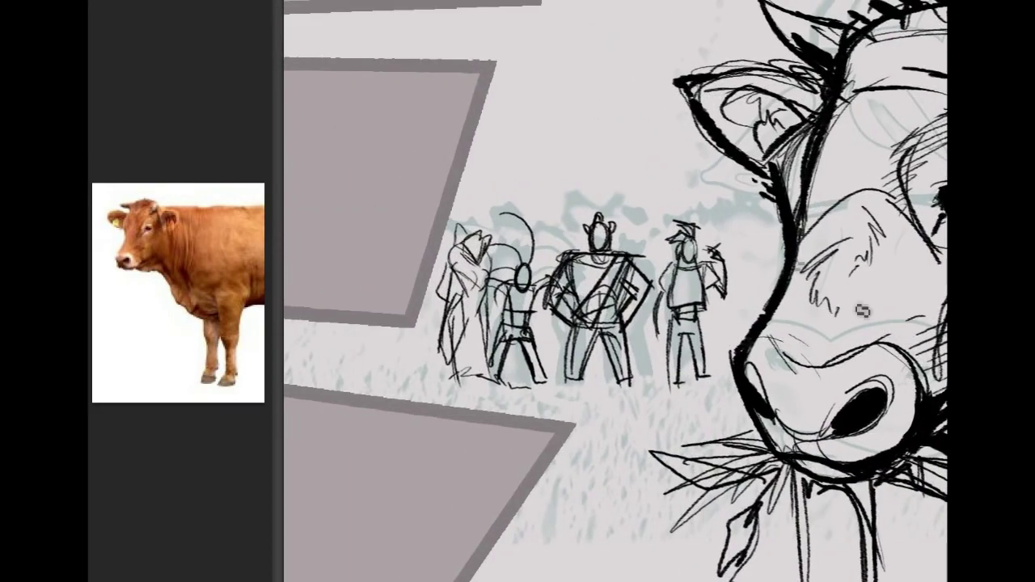
mouse_move(406, 176)
mouse_down()
mouse_move(619, 346)
mouse_move(724, 399)
mouse_up()
drag(701, 234, 739, 309)
key(v)
drag(612, 254, 623, 248)
key(ctrl+d)
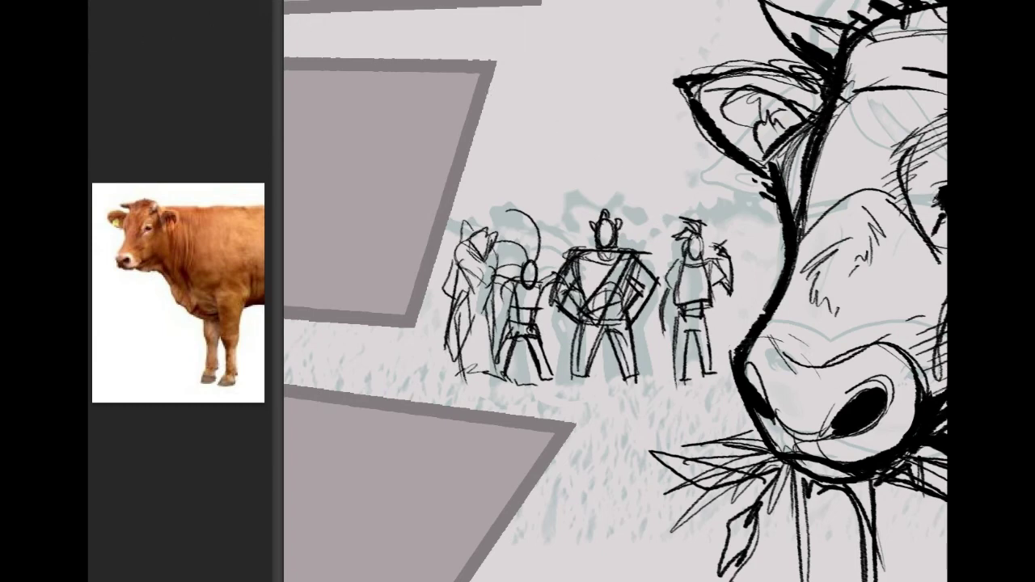
Close the cow reference photo so the whole comic panel has the full workspace.
key(ctrl+minus)
key(ctrl+minus)
drag(647, 291, 578, 291)
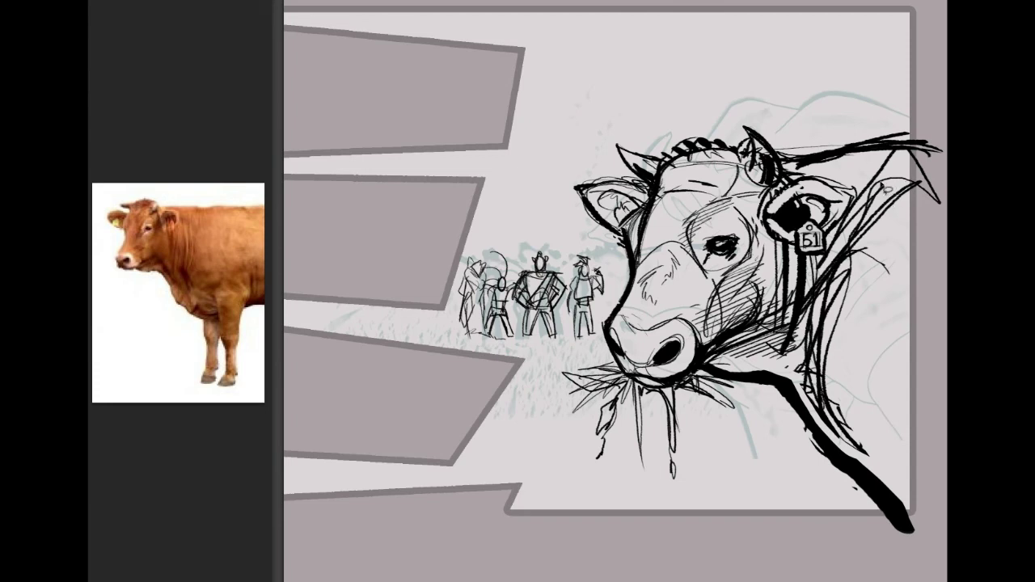
click(218, 1)
click(671, 195)
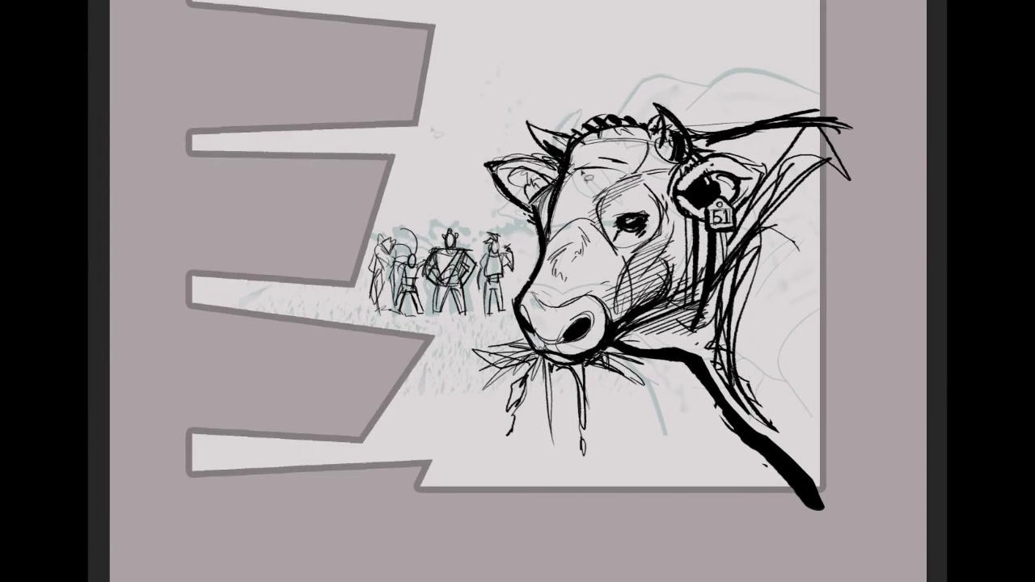
Sketch a bumpy treeline sloping down behind the figures, and outline a pine with leafy trees above the cow's back.
mouse_move(344, 116)
mouse_down()
mouse_move(425, 155)
mouse_move(446, 192)
mouse_move(534, 238)
mouse_up()
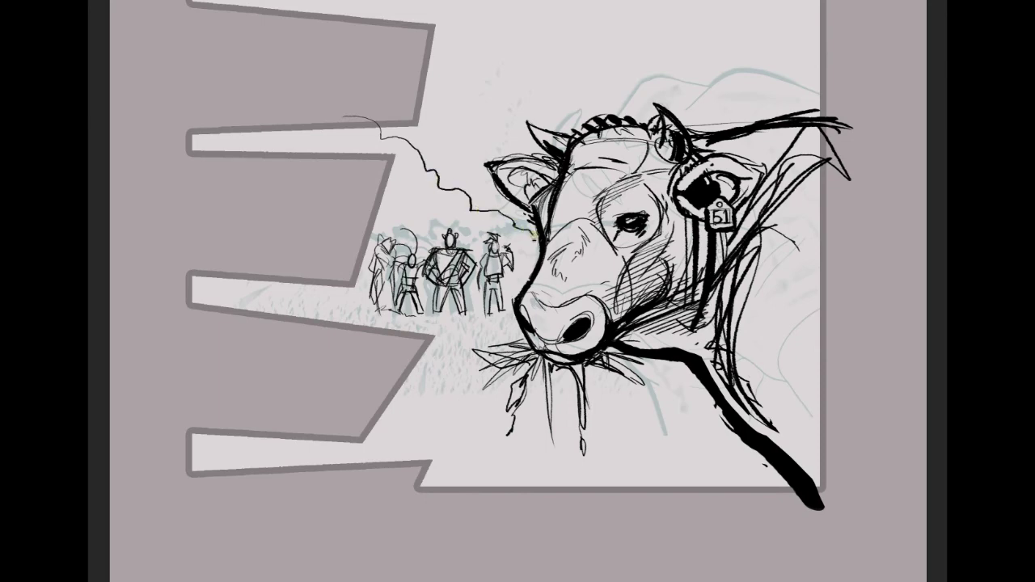
mouse_move(718, 19)
mouse_down()
mouse_move(737, 174)
mouse_move(767, 173)
mouse_move(812, 263)
mouse_up()
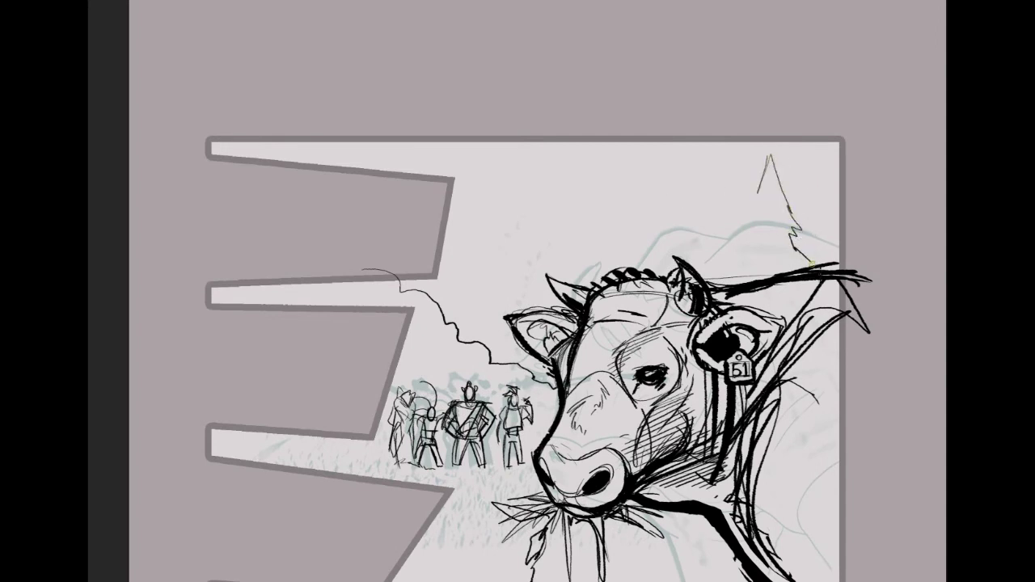
mouse_move(764, 197)
mouse_down()
mouse_move(731, 280)
mouse_move(746, 279)
mouse_up()
mouse_move(841, 159)
mouse_down()
mouse_move(798, 197)
mouse_move(793, 219)
mouse_up()
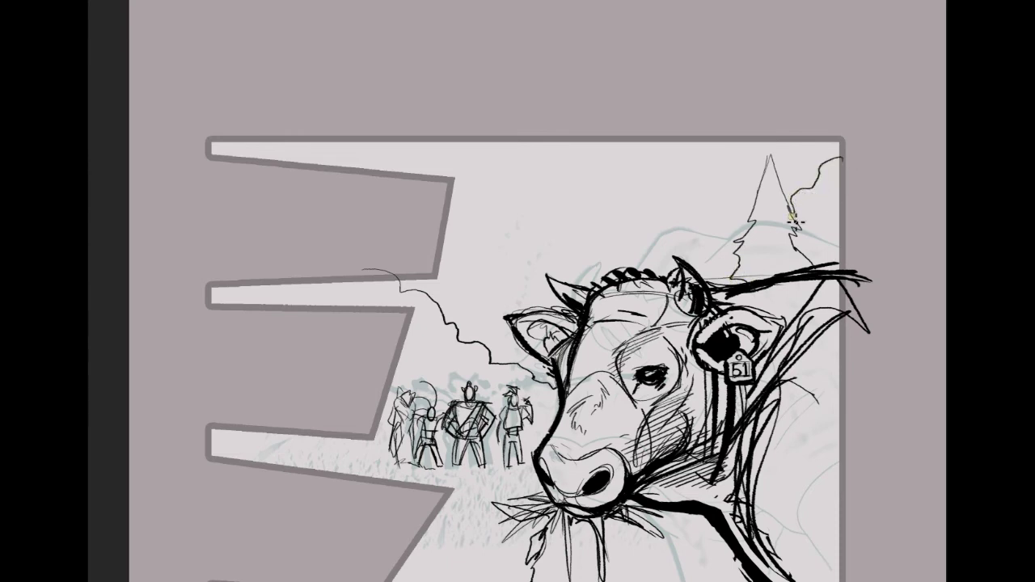
mouse_move(742, 249)
mouse_down()
mouse_move(718, 245)
mouse_move(697, 279)
mouse_up()
mouse_move(733, 232)
mouse_down()
mouse_move(694, 220)
mouse_move(704, 188)
mouse_move(737, 174)
mouse_move(747, 225)
mouse_move(728, 232)
mouse_move(696, 218)
mouse_move(737, 230)
mouse_up()
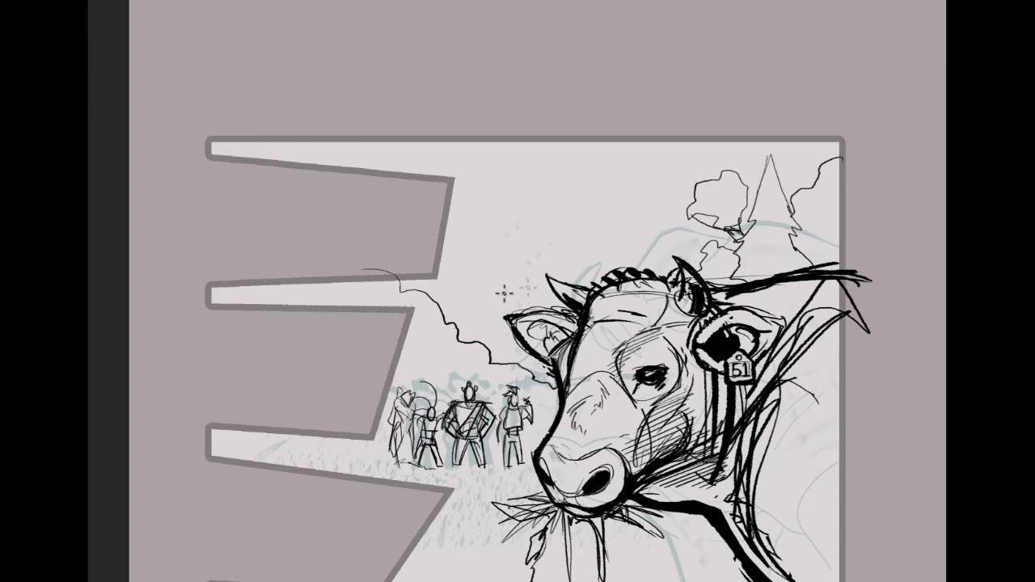
Sketch the sun as a circle behind the cow's far ear and outline billowing clouds on both sides of it.
mouse_move(540, 290)
mouse_down()
mouse_move(502, 297)
mouse_move(504, 350)
mouse_move(521, 360)
mouse_move(532, 284)
mouse_up()
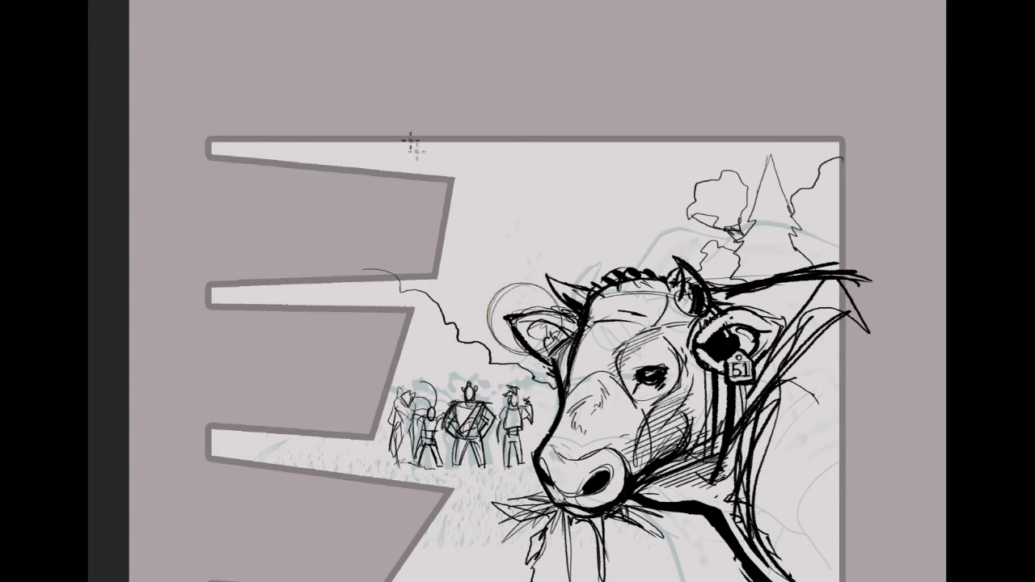
mouse_move(427, 246)
mouse_down()
mouse_move(492, 289)
mouse_move(502, 312)
mouse_move(475, 328)
mouse_move(440, 326)
mouse_up()
mouse_move(635, 190)
mouse_down()
mouse_move(559, 215)
mouse_move(515, 244)
mouse_up()
key(ctrl+z)
mouse_move(663, 173)
mouse_down()
mouse_move(579, 216)
mouse_move(530, 252)
mouse_move(687, 253)
mouse_move(696, 226)
mouse_up()
drag(672, 178, 717, 137)
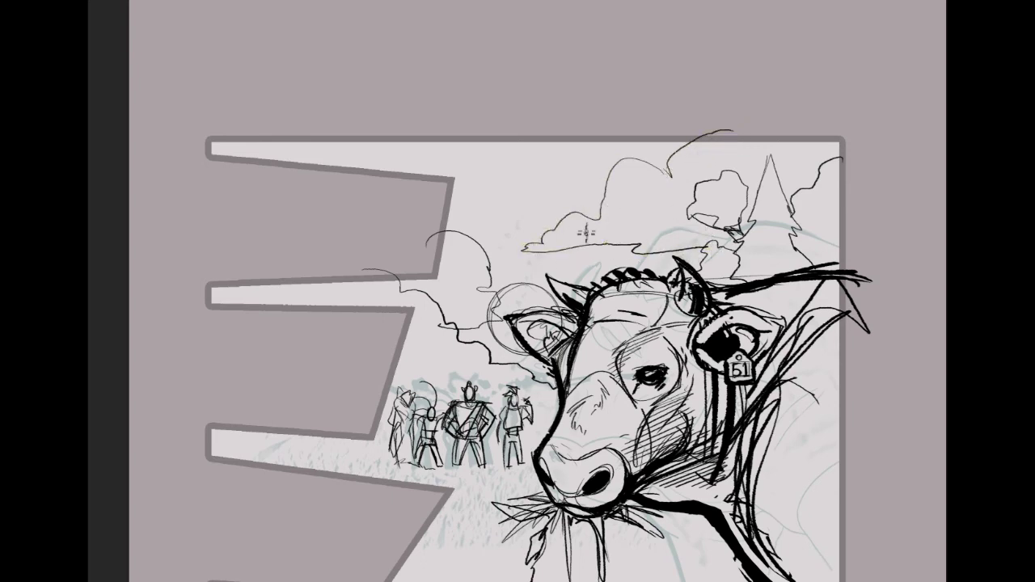
mouse_move(534, 247)
mouse_down()
mouse_move(647, 231)
mouse_move(726, 232)
mouse_up()
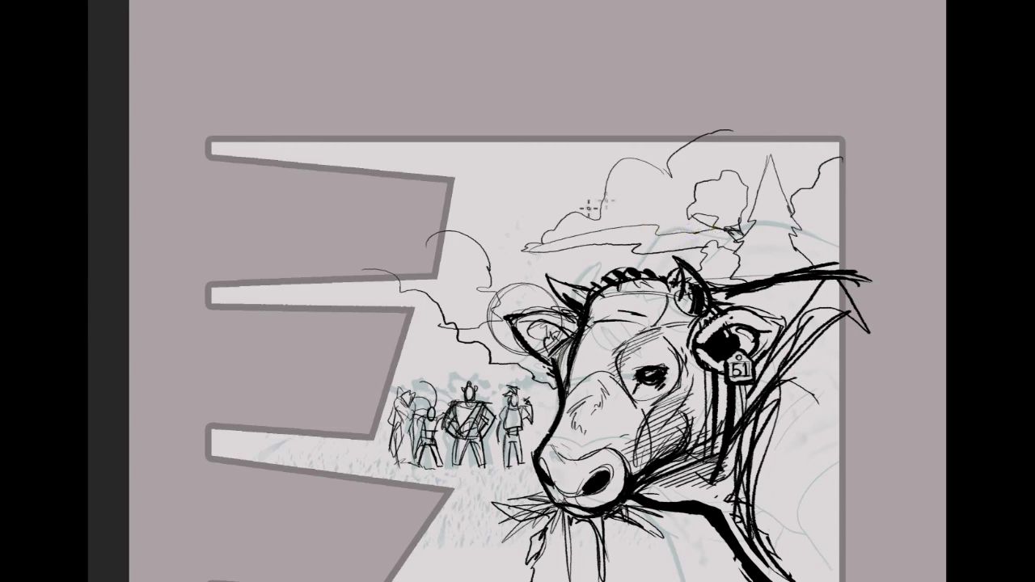
drag(432, 297, 492, 313)
Draw thin, straight sun rays fanning upward from the sun through the sky and clouds.
drag(539, 279, 640, 81)
key(ctrl+z)
drag(539, 281, 669, 96)
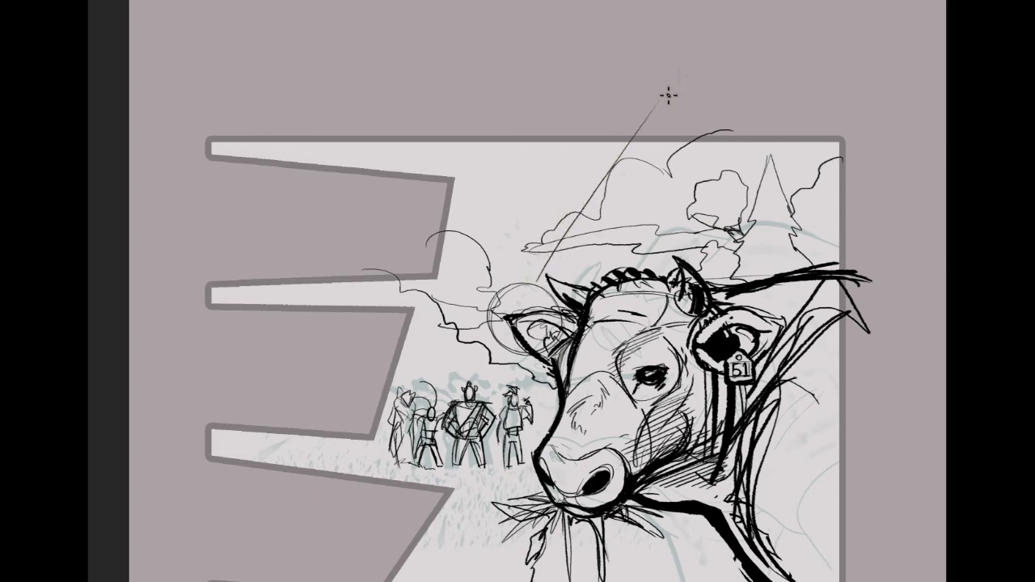
drag(566, 274, 765, 92)
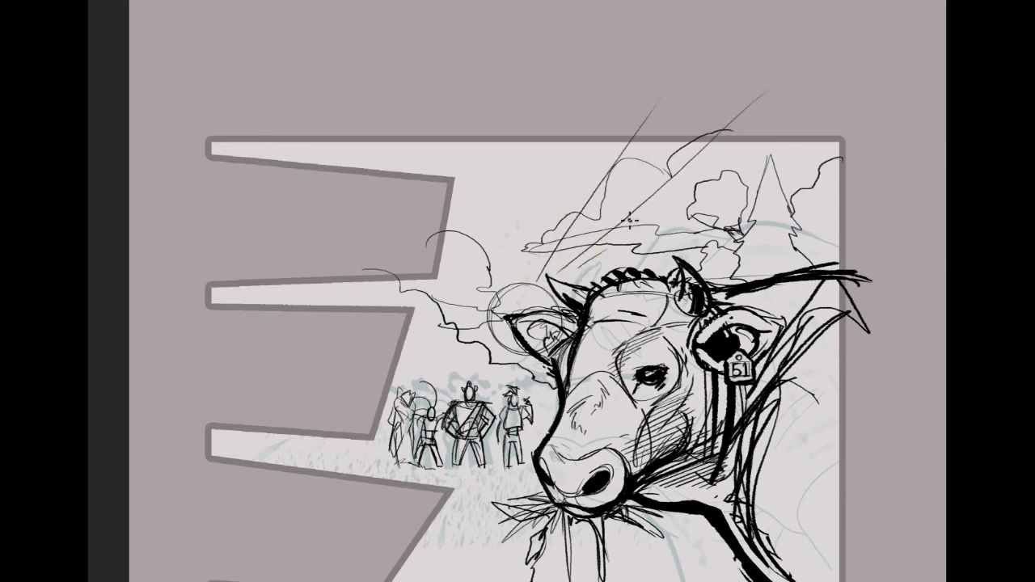
drag(464, 127, 520, 279)
drag(463, 185, 514, 276)
Draw long sun rays slanting downward from the sun past the background figures and beyond the panel edge.
scroll(422, 271, down, 3)
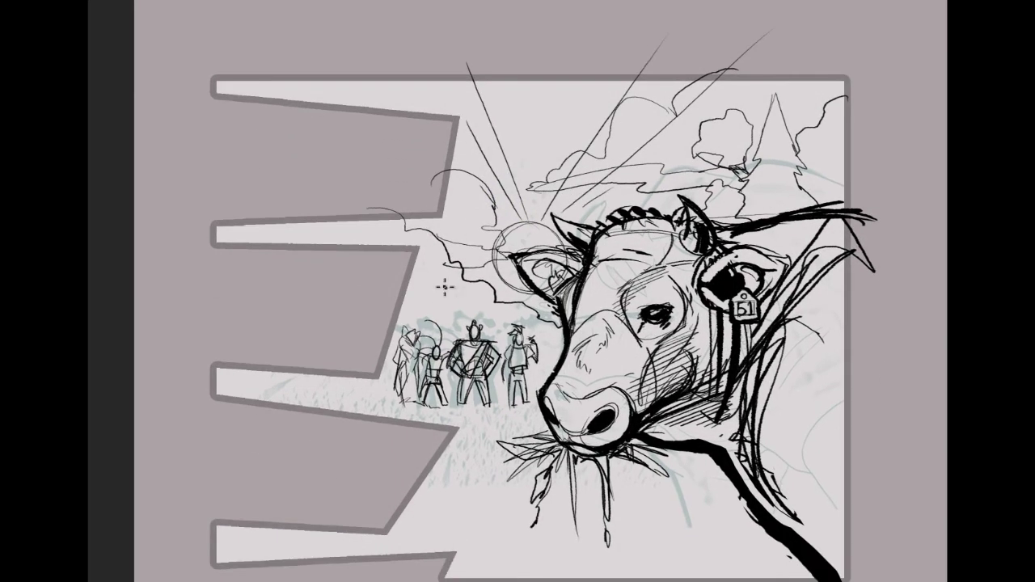
drag(486, 283, 228, 402)
mouse_move(511, 284)
mouse_down()
mouse_move(356, 445)
mouse_move(259, 522)
mouse_up()
key(ctrl+z)
mouse_move(503, 284)
mouse_down()
mouse_move(411, 410)
mouse_move(303, 470)
mouse_up()
key(ctrl+z)
drag(406, 396, 315, 491)
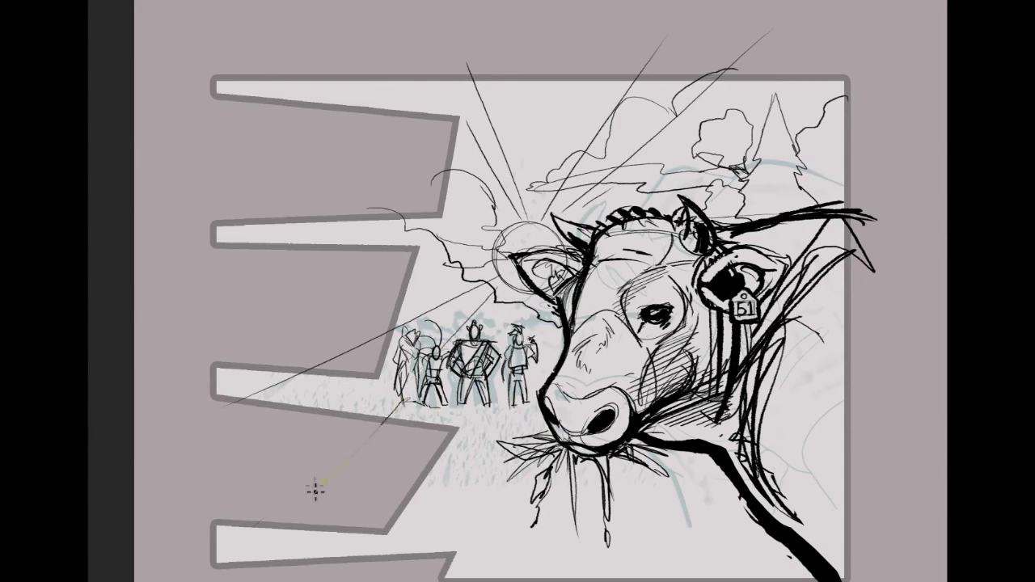
Sketch jagged grass tufts and a rough ground edge across the foreground below the cow's muzzle.
mouse_move(514, 302)
mouse_down()
mouse_move(502, 321)
mouse_move(502, 212)
mouse_up()
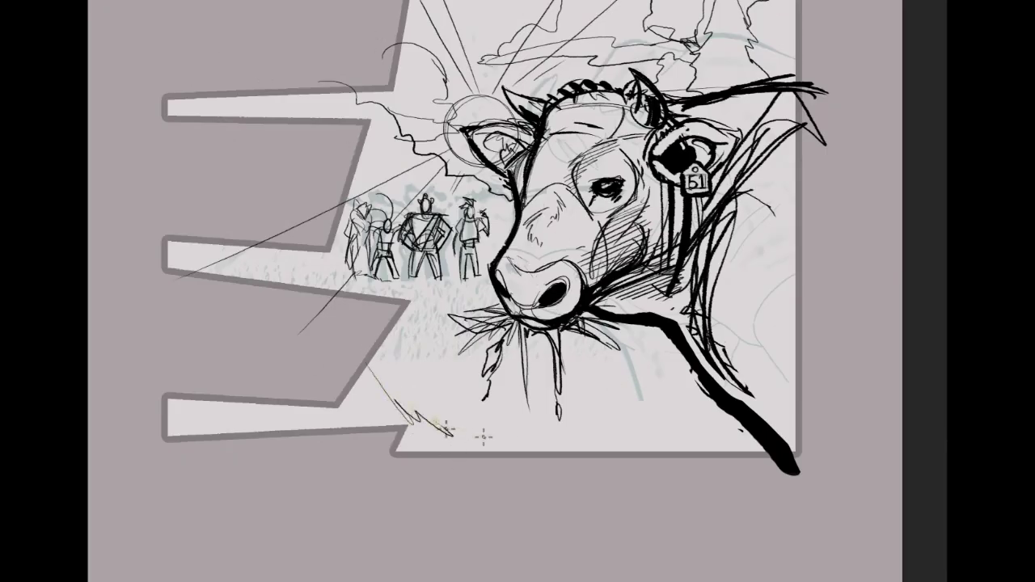
mouse_move(364, 356)
mouse_down()
mouse_move(445, 421)
mouse_move(536, 431)
mouse_move(522, 441)
mouse_move(588, 452)
mouse_move(653, 430)
mouse_move(635, 425)
mouse_move(682, 414)
mouse_move(664, 404)
mouse_move(660, 382)
mouse_move(686, 404)
mouse_move(691, 427)
mouse_move(639, 417)
mouse_up()
scroll(620, 416, up, 3)
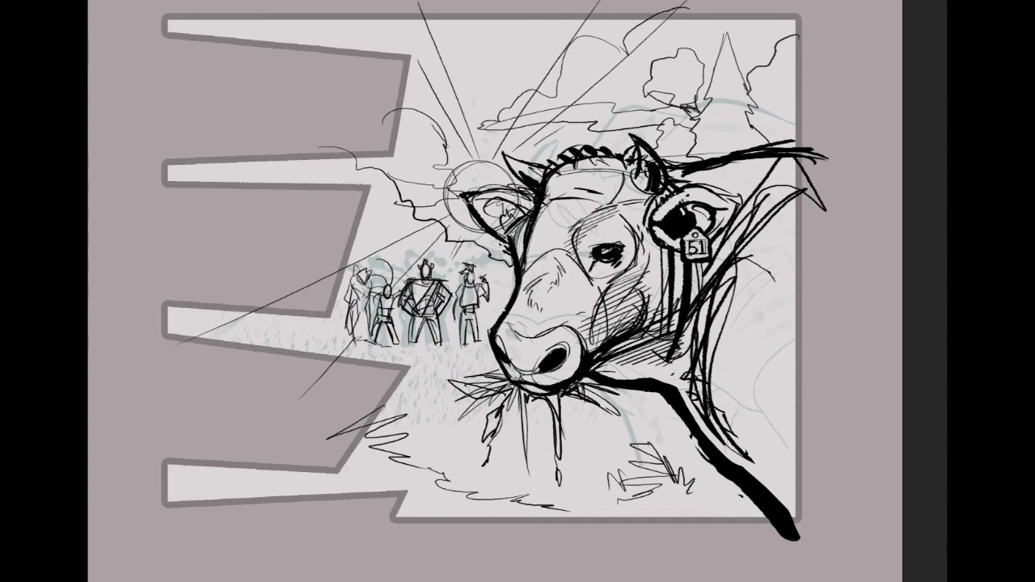
Select the panel's interior shape, fill it with white to cover the faded underdrawing, and deselect it.
key(ctrl+a)
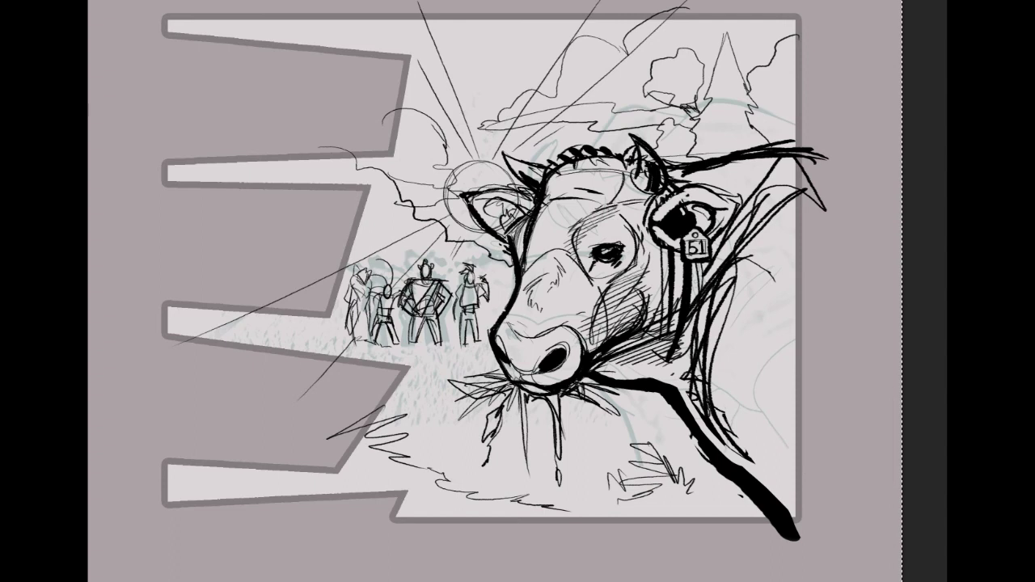
key(ctrl+d)
click(841, 226)
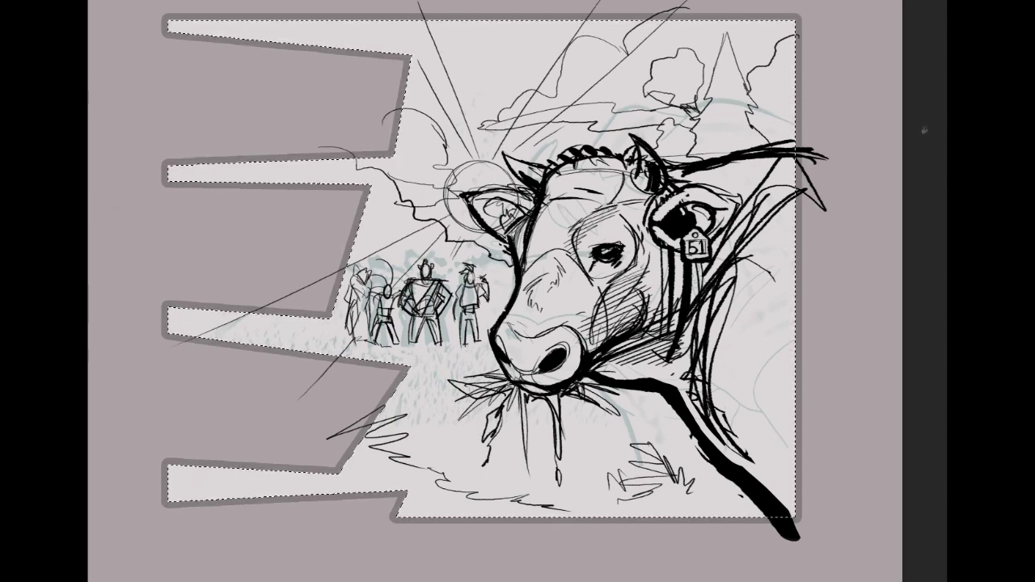
key(alt+BackSpace)
key(ctrl+d)
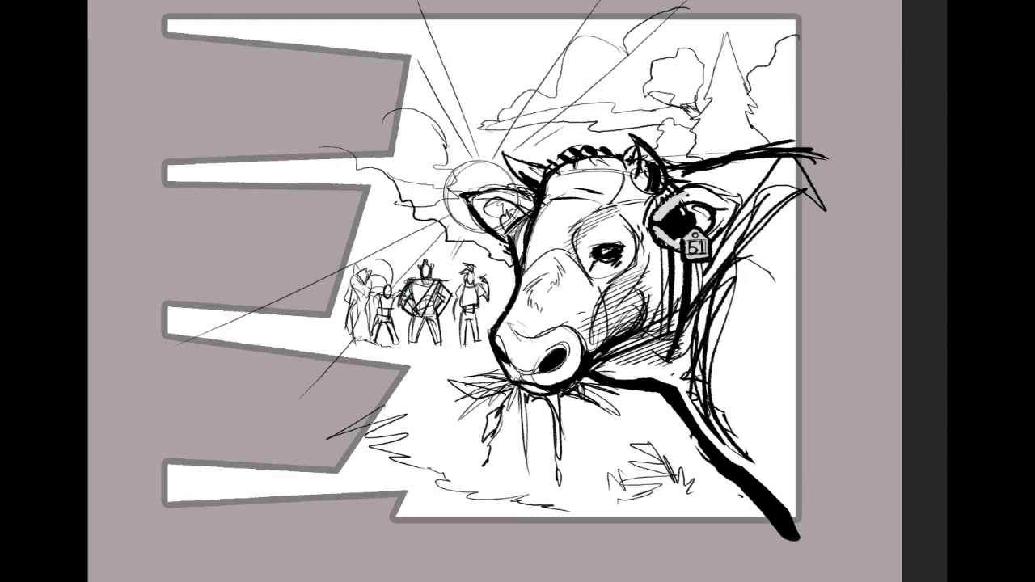
Clip the sketch to the white panel shape and shift the whole drawing slightly toward the side with the cow's body.
key(ctrl+alt+g)
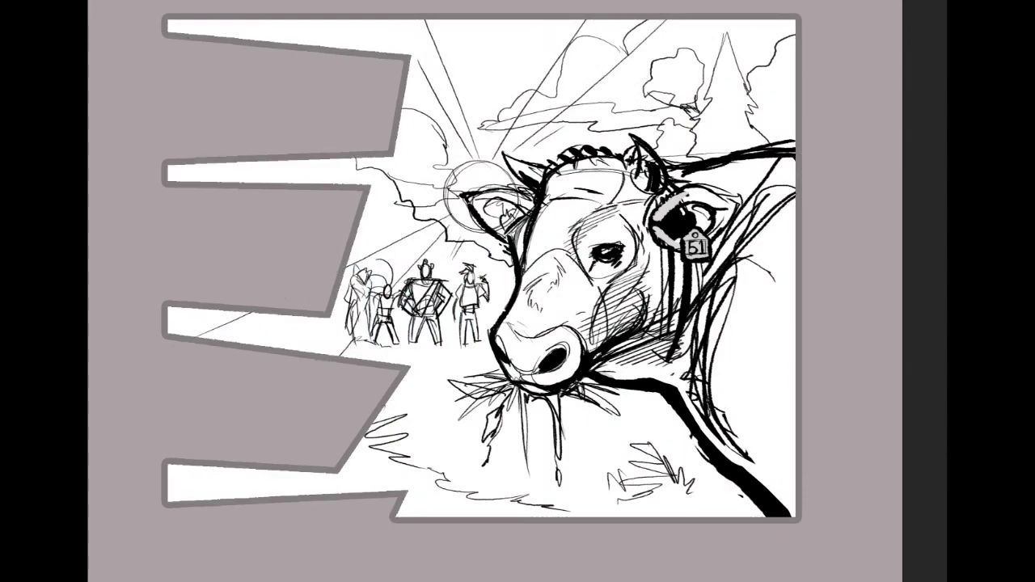
drag(706, 227, 719, 227)
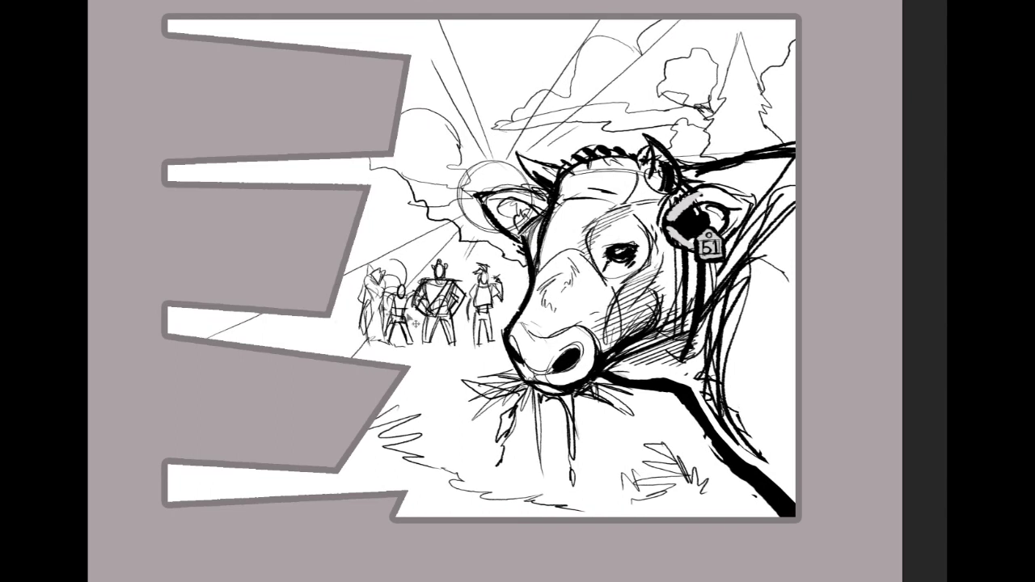